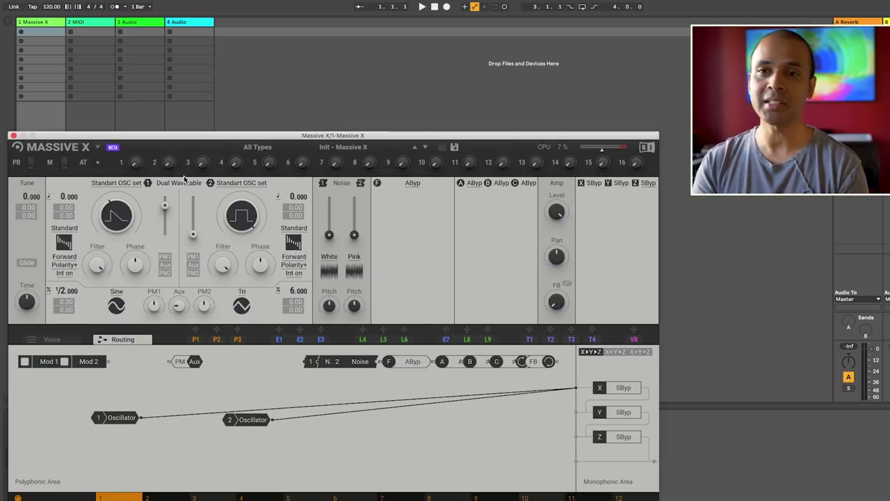
# - Examine the view size options available for the Massive X interface
pyautogui.click(98, 149)
pyautogui.moveTo(174, 179)
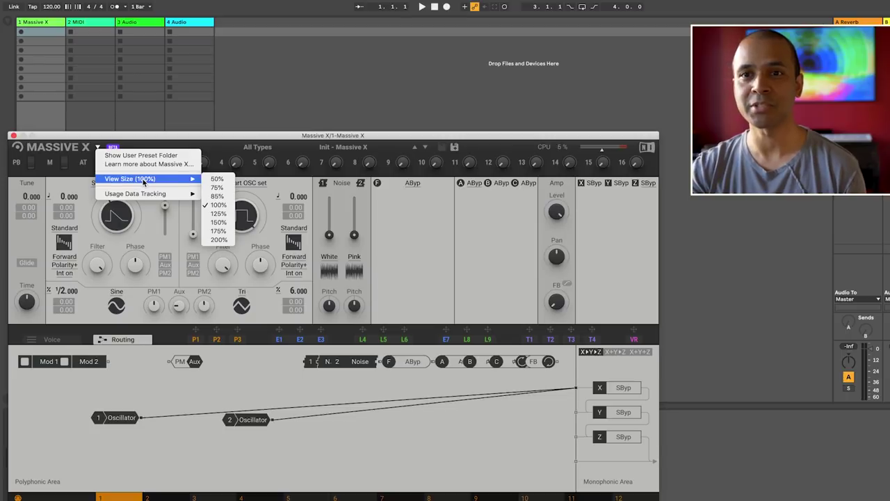
pyautogui.click(89, 187)
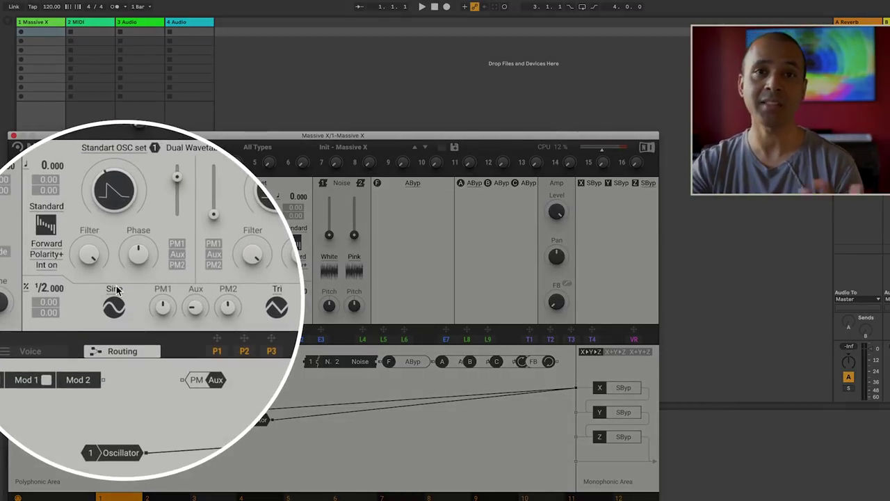
pyautogui.click(115, 289)
pyautogui.click(114, 289)
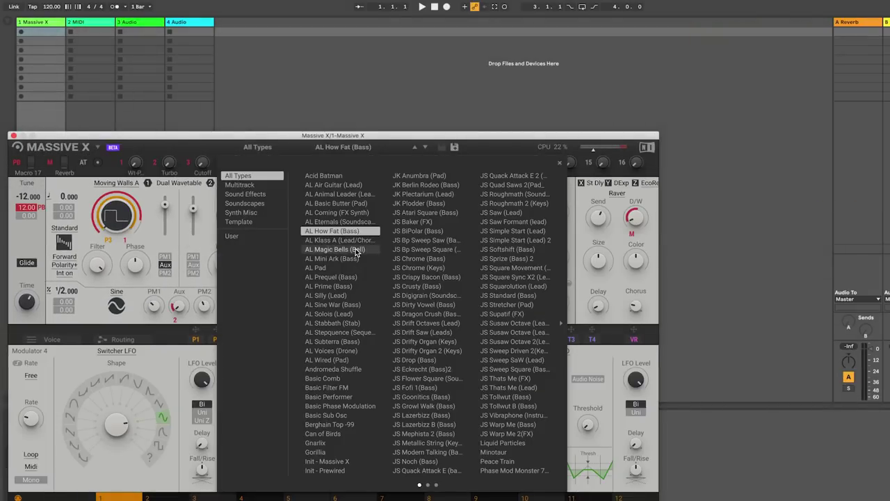
# - Audition the AL Magic Bells, Andromeda Shuffle, JS Drifty Organ 2 and JS Susaw Octave presets
pyautogui.click(355, 252)
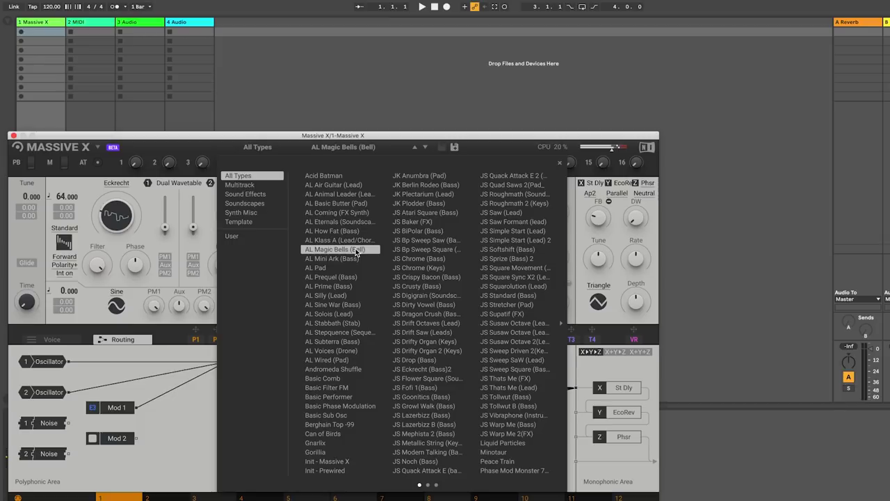
pyautogui.click(340, 369)
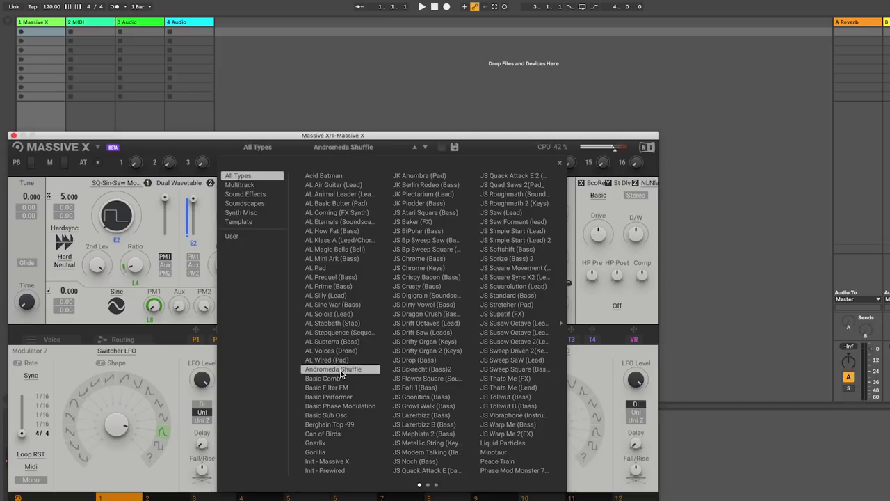
pyautogui.click(425, 351)
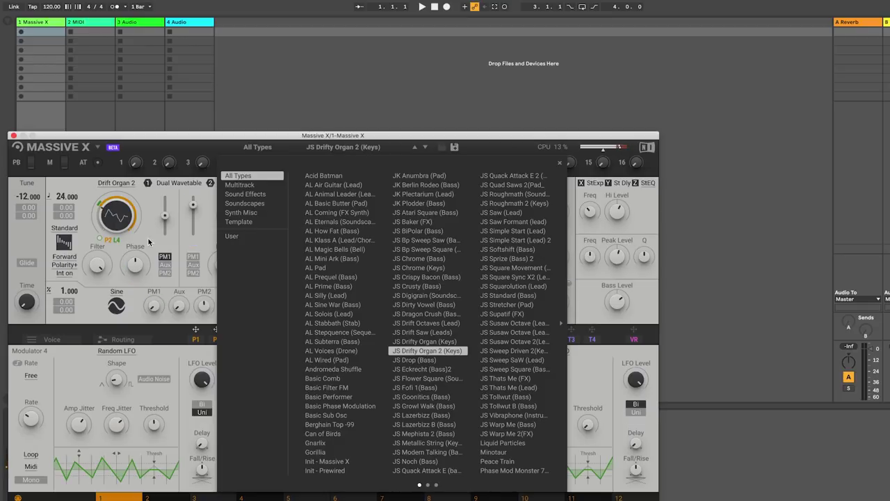
pyautogui.click(521, 324)
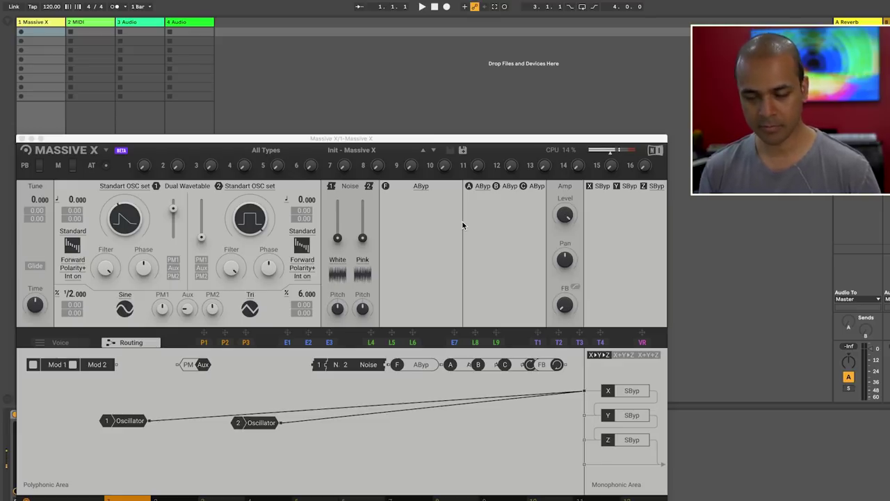
# - Load the Reverb effect into stereo effect slot X
pyautogui.click(605, 187)
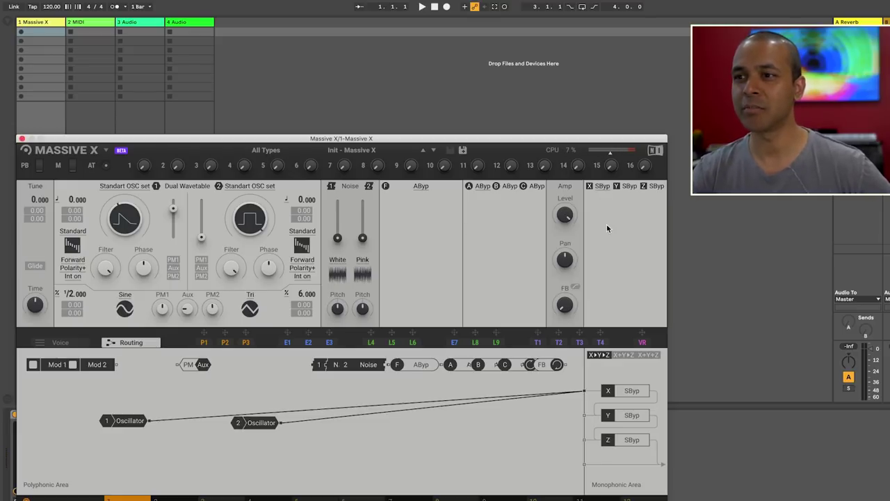
pyautogui.click(602, 186)
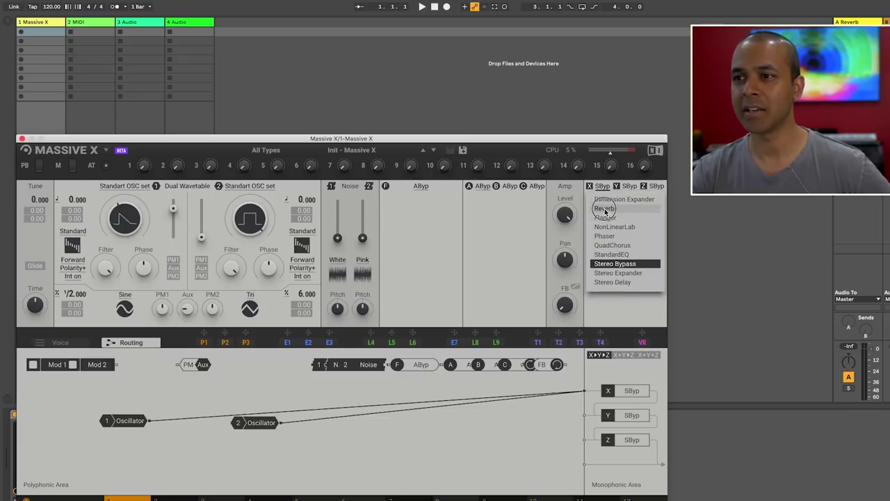
pyautogui.click(604, 209)
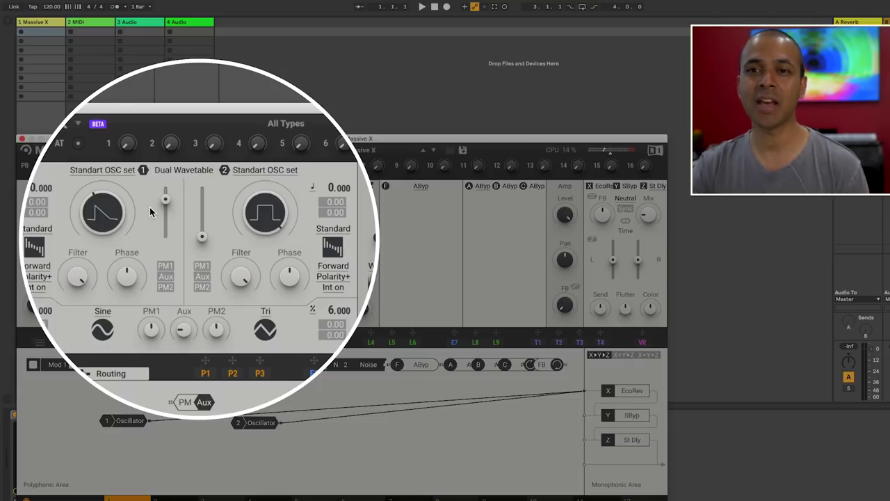
# - Raise oscillator 2's level to about the middle and adjust the wavetable positions of both oscillators
pyautogui.moveTo(202, 240); pyautogui.dragTo(202, 212)
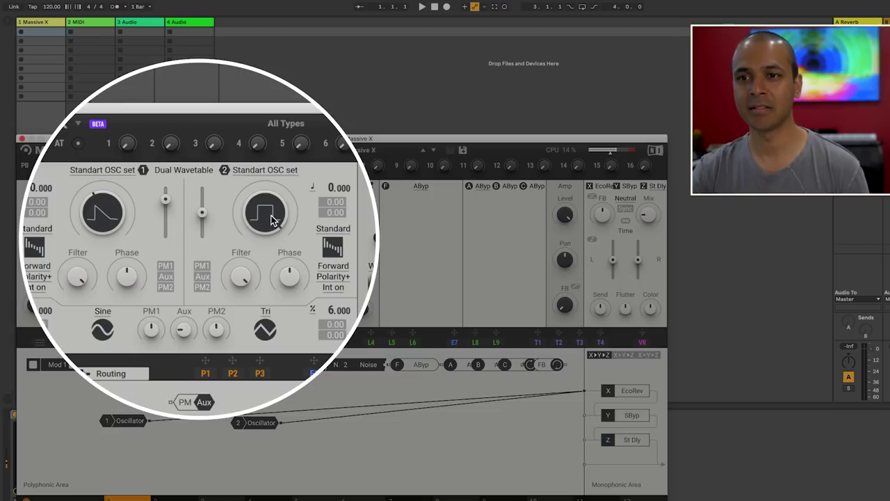
pyautogui.moveTo(266, 208); pyautogui.dragTo(267, 213)
pyautogui.moveTo(116, 219); pyautogui.dragTo(131, 222)
# - Audition the Banana, Bipolar PWM, OP-Sin-Tri-Trapezoid and Dual Drift Saw wavetables on oscillator 1
pyautogui.click(127, 185)
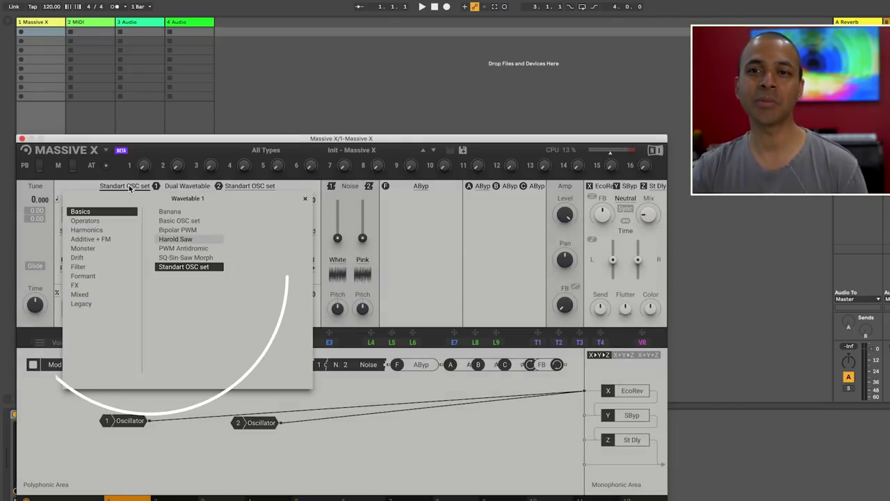
pyautogui.click(207, 192)
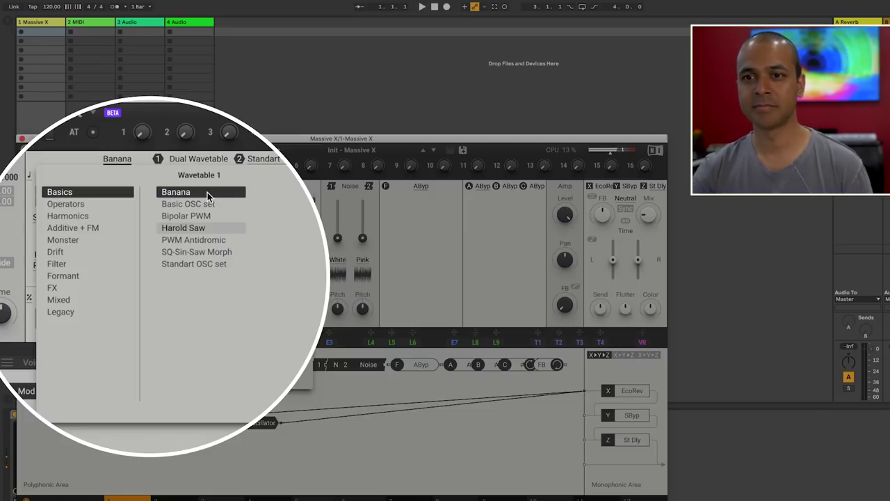
pyautogui.click(205, 217)
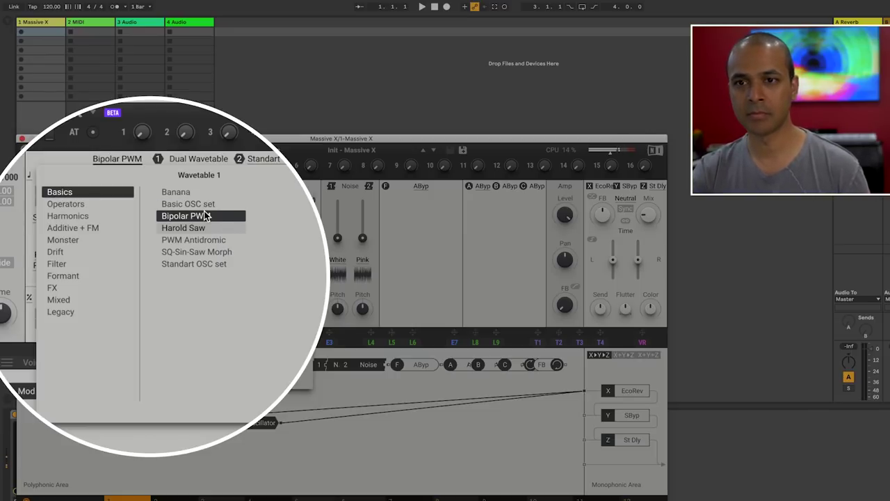
pyautogui.click(96, 202)
pyautogui.click(213, 241)
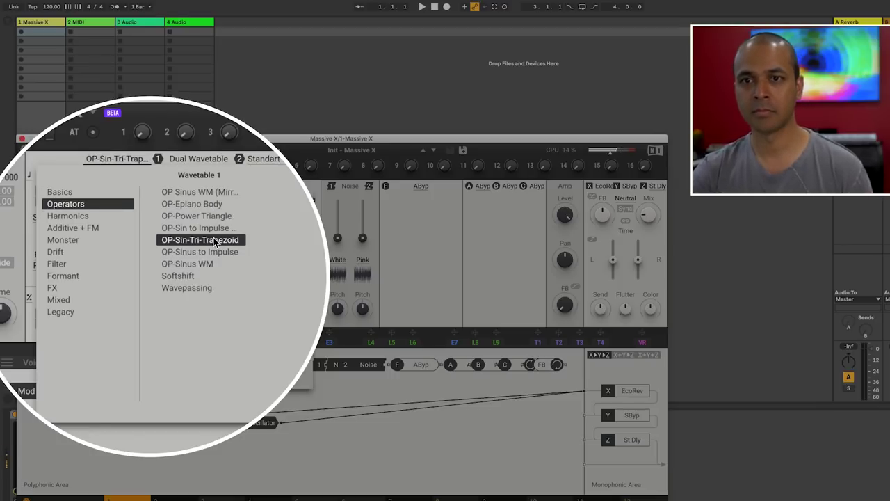
pyautogui.click(63, 252)
pyautogui.click(205, 241)
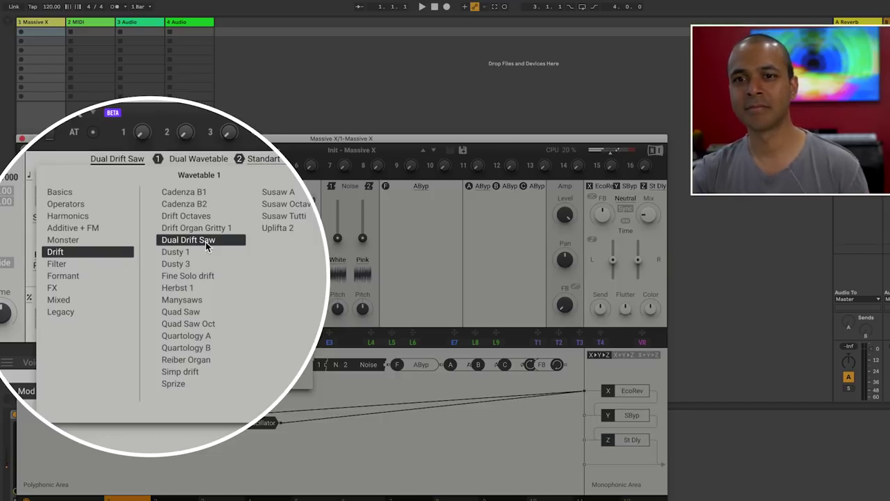
# - Set oscillator 1's wavetable to Moving Walls D
pyautogui.click(62, 275)
pyautogui.click(217, 335)
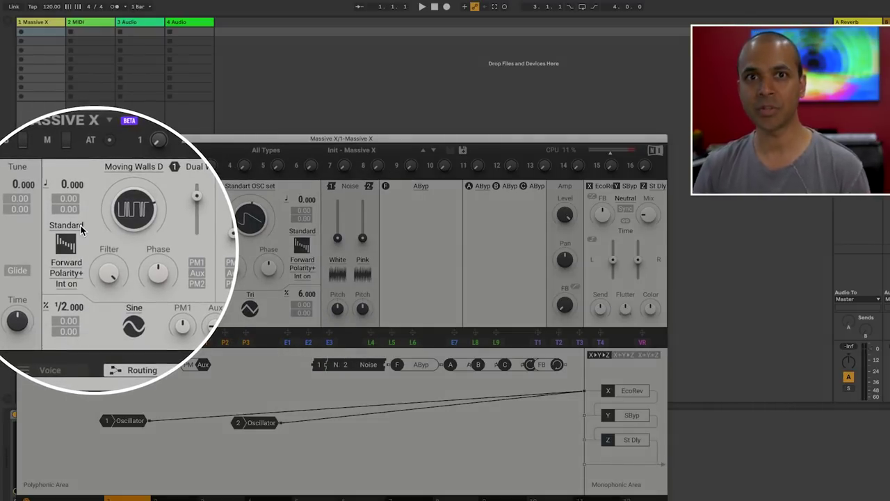
# - Switch oscillator 1 to the Bend mode with Medium strength and adjust its wavetable position
pyautogui.click(68, 228)
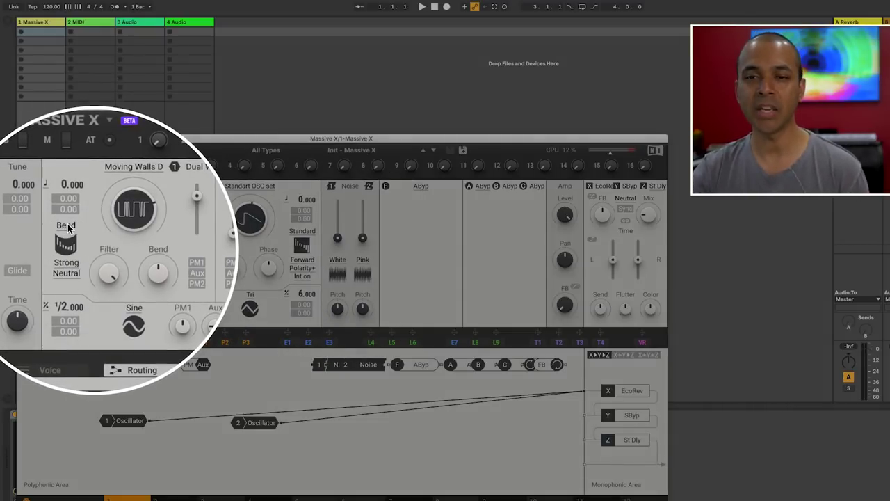
pyautogui.click(67, 263)
pyautogui.click(65, 294)
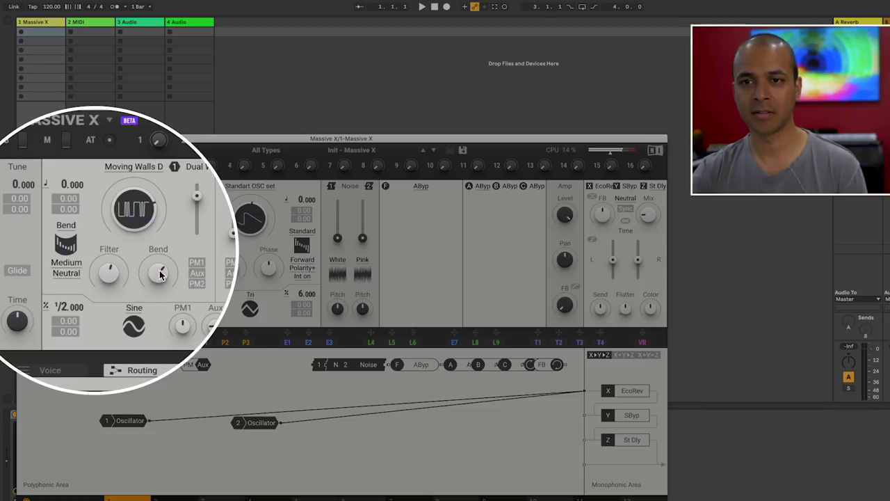
pyautogui.moveTo(134, 215)
pyautogui.mouseDown()
pyautogui.moveTo(134, 179)
pyautogui.moveTo(135, 209)
pyautogui.mouseUp()
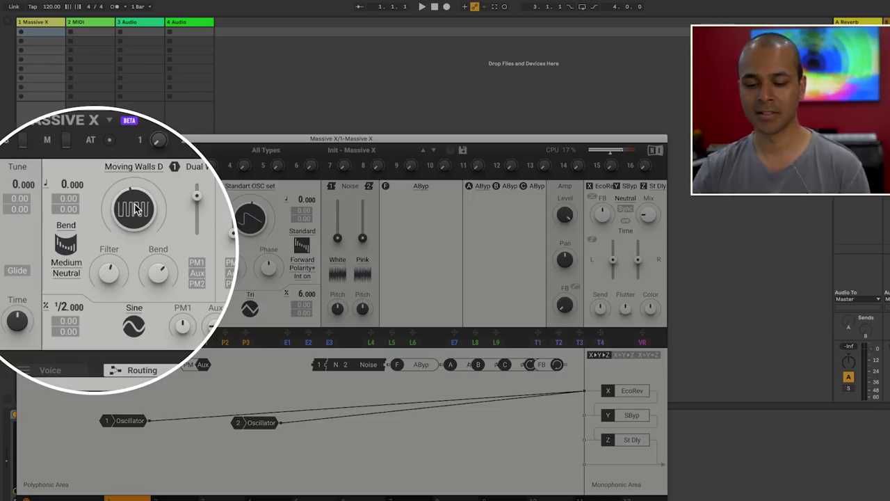
# - Try Mirror and one further wavetable mode on oscillator 1
pyautogui.click(63, 224)
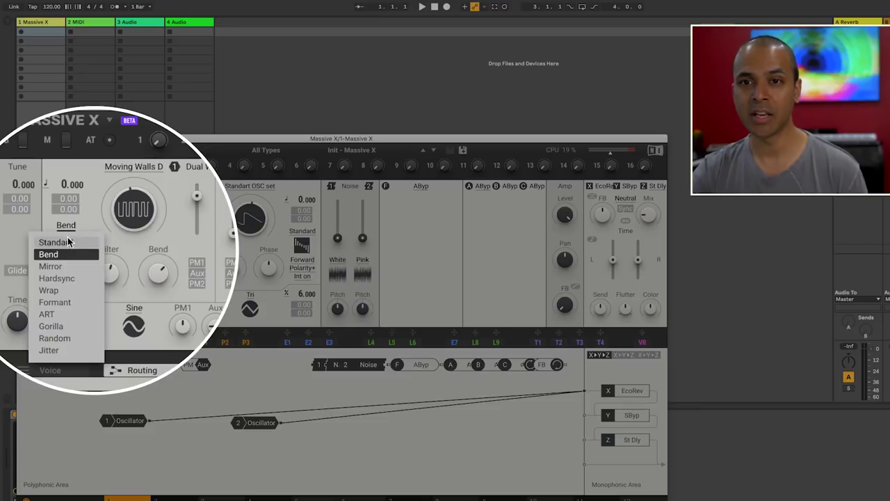
pyautogui.click(66, 268)
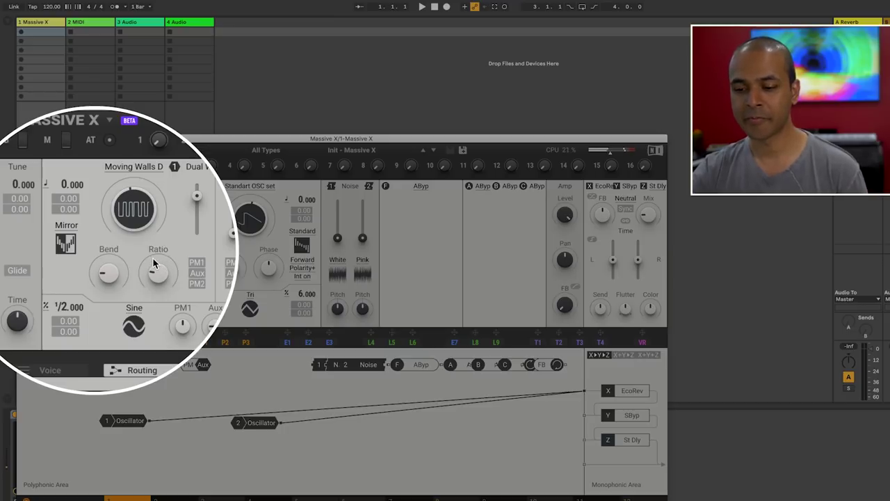
pyautogui.click(67, 225)
pyautogui.click(74, 321)
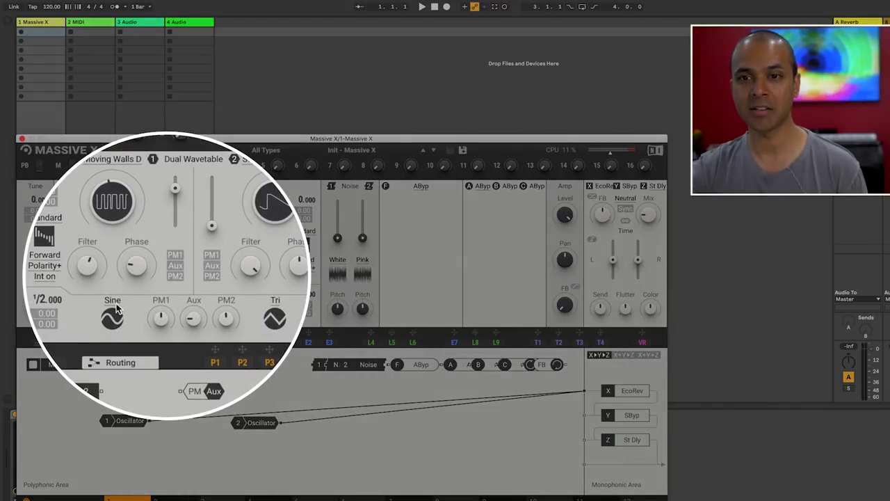
# - Set the waveform of the first phase modulation oscillator to TriB1 and adjust oscillator 1's PM1 amount
pyautogui.click(112, 301)
pyautogui.click(112, 341)
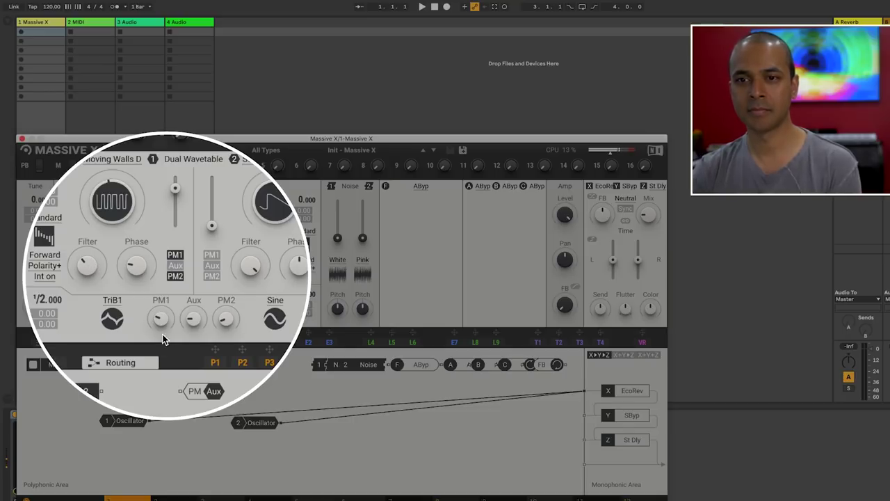
pyautogui.moveTo(163, 319); pyautogui.dragTo(163, 313)
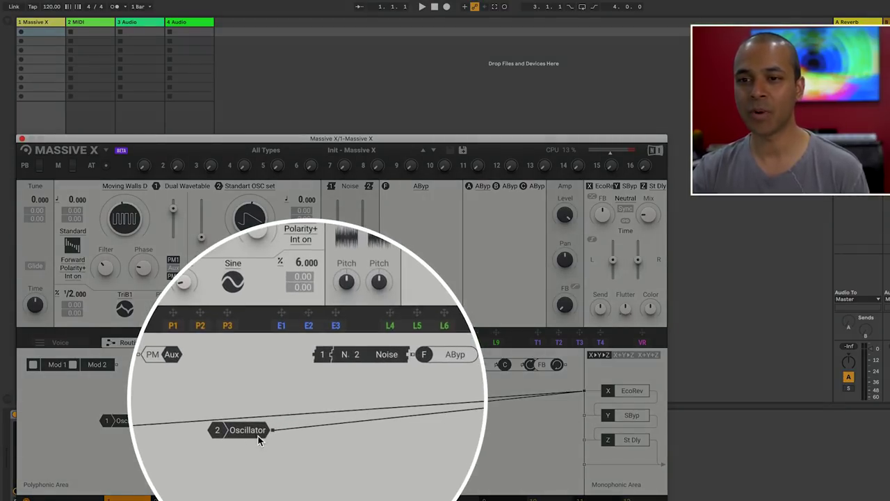
# - Move the Oscillator 2 module down in the routing, then connect Noise 1 to effect X and raise its level
pyautogui.moveTo(258, 435); pyautogui.dragTo(243, 490)
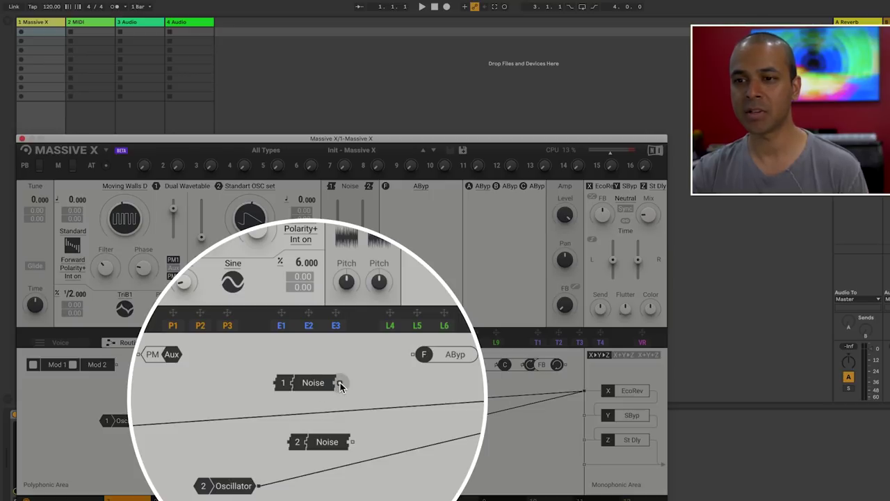
pyautogui.moveTo(340, 382); pyautogui.dragTo(584, 391)
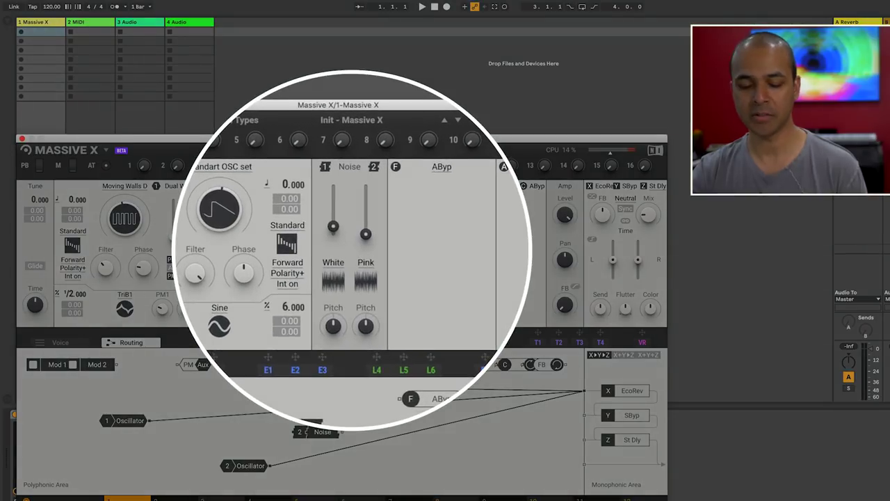
pyautogui.moveTo(336, 238)
pyautogui.mouseDown()
pyautogui.moveTo(333, 208)
pyautogui.moveTo(333, 220)
pyautogui.mouseUp()
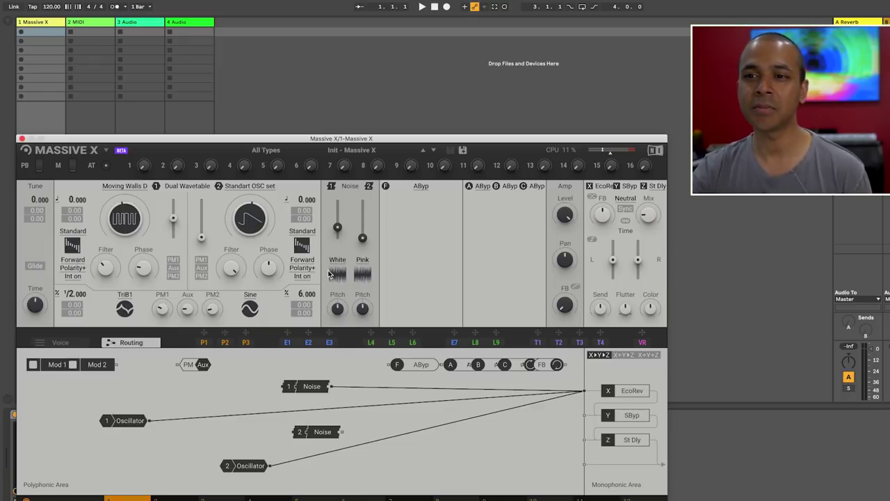
# - Audition the Pink, Valve and Waterfall static noises for noise generator 1
pyautogui.click(332, 273)
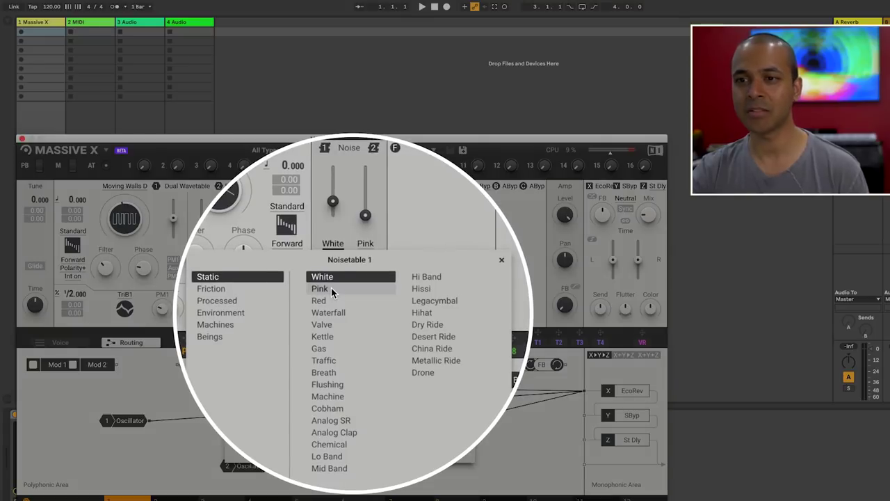
pyautogui.click(325, 292)
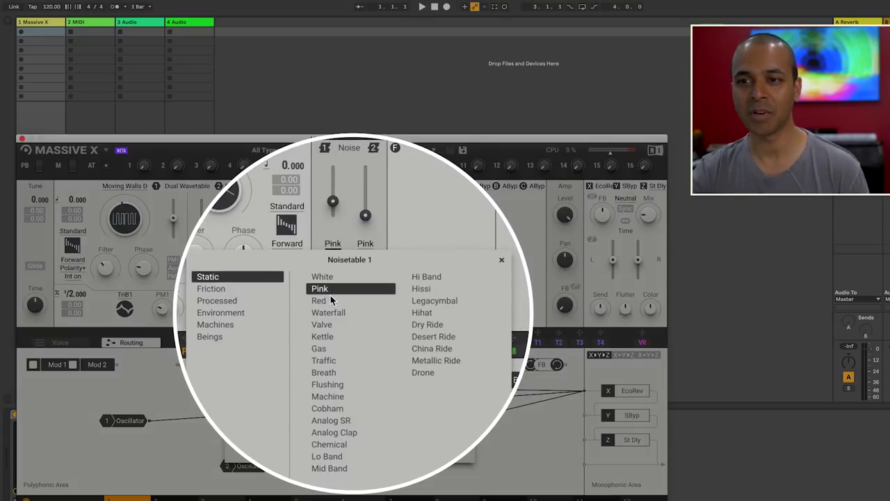
pyautogui.click(338, 324)
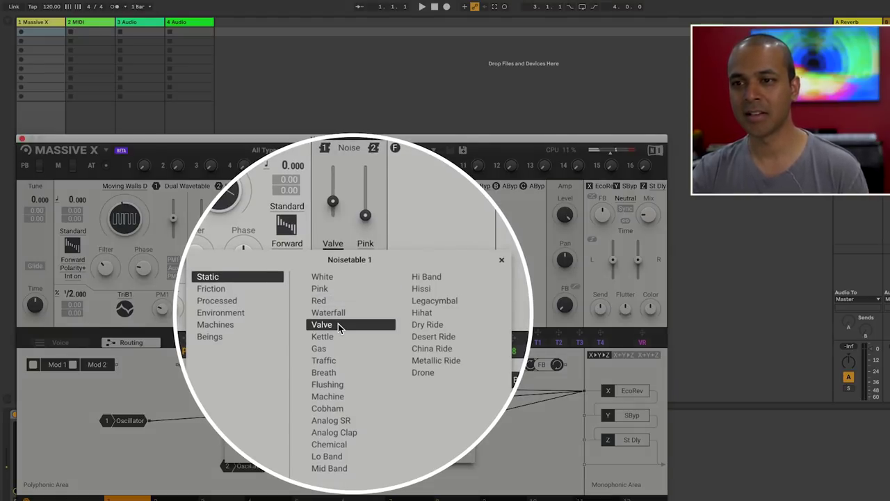
pyautogui.click(339, 315)
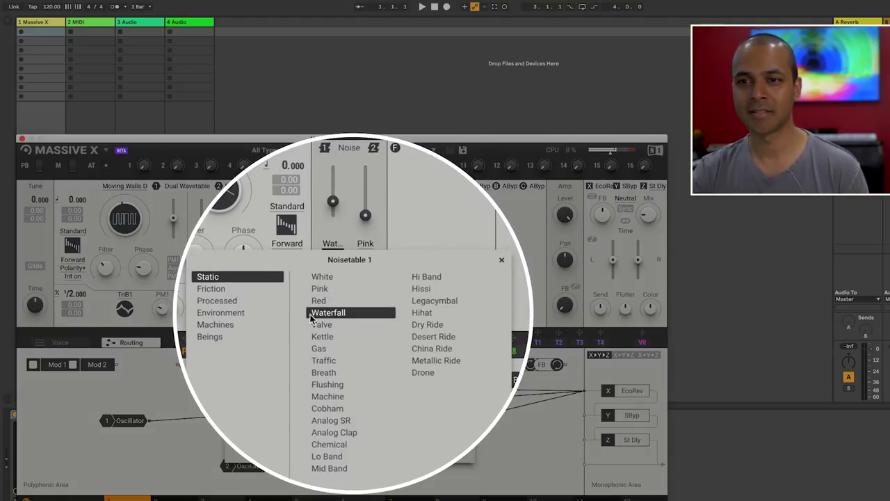
# - Set noise generator 1 to Bubbles from the Environment category and raise its level
pyautogui.click(233, 312)
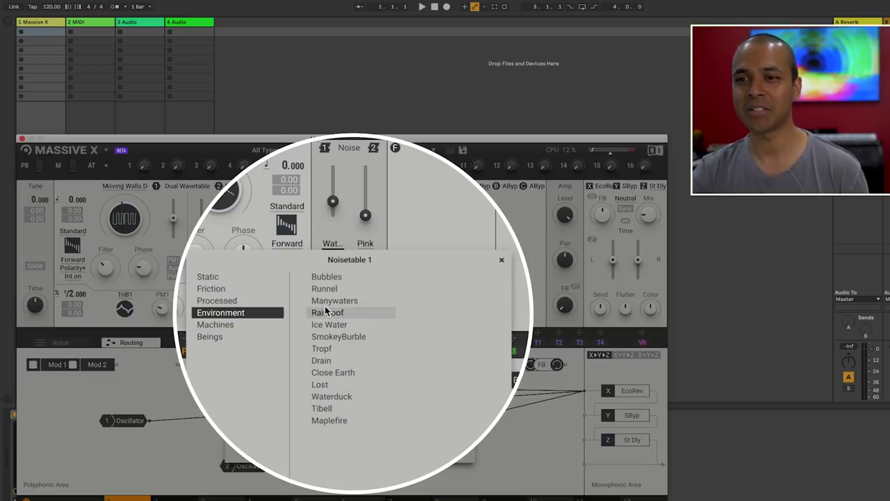
pyautogui.click(358, 280)
pyautogui.moveTo(332, 201); pyautogui.dragTo(332, 181)
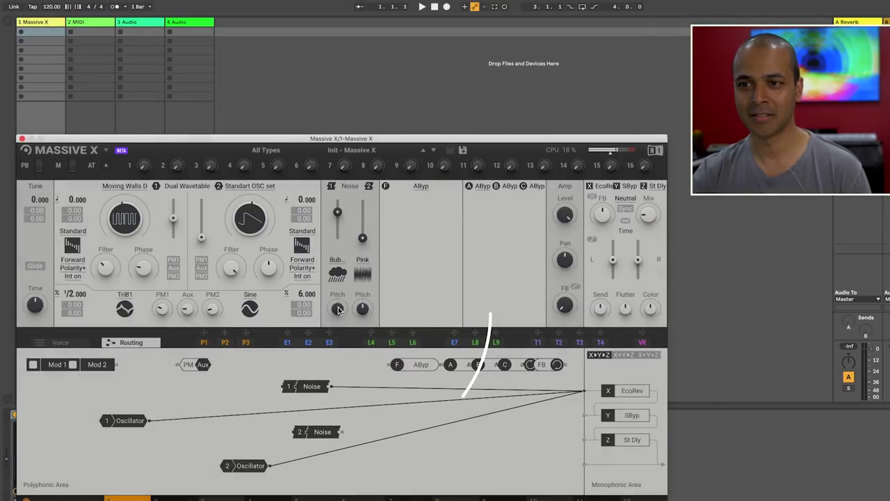
# - Set the filter to Blue Monark, place it in the routing, and route oscillators 1 and 2 through it into effect X
pyautogui.click(420, 185)
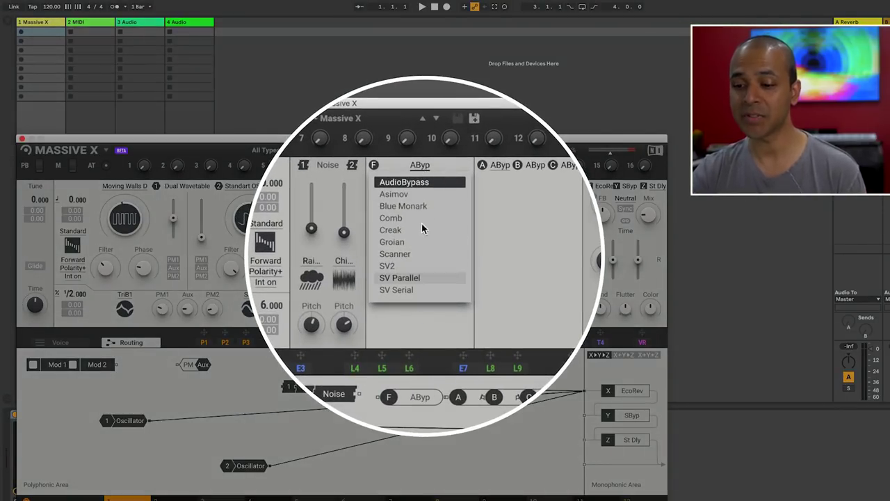
pyautogui.click(421, 207)
pyautogui.moveTo(412, 368); pyautogui.dragTo(402, 417)
pyautogui.click(533, 395)
pyautogui.moveTo(149, 420); pyautogui.dragTo(376, 416)
pyautogui.moveTo(428, 417); pyautogui.dragTo(583, 391)
pyautogui.moveTo(269, 466); pyautogui.dragTo(343, 447)
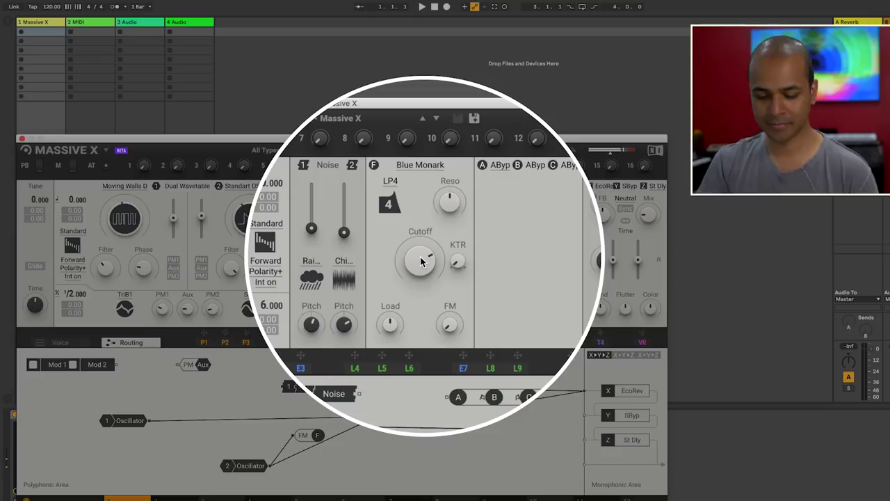
# - Change the filter type to SV Parallel and sweep its cutoff
pyautogui.click(422, 164)
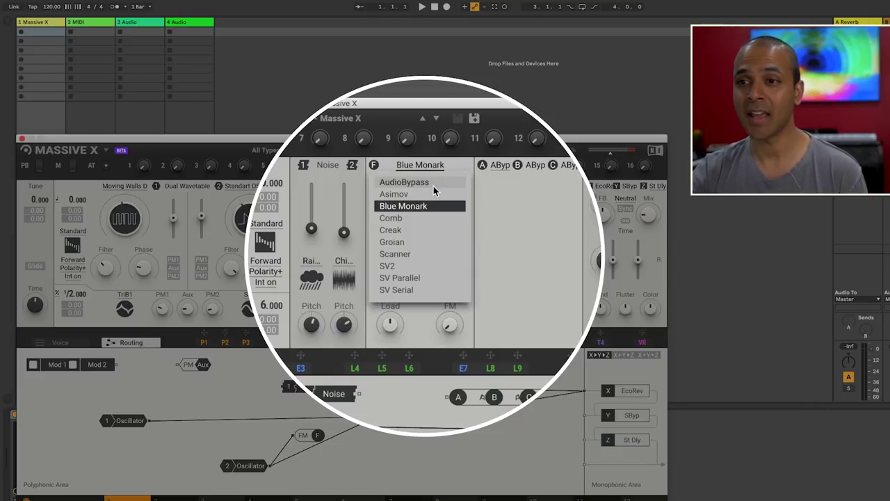
pyautogui.click(431, 278)
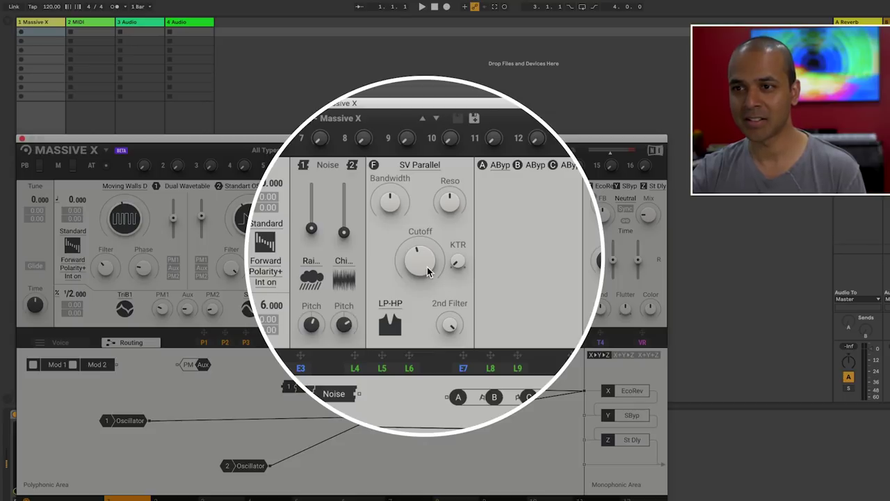
pyautogui.moveTo(428, 272)
pyautogui.mouseDown()
pyautogui.moveTo(428, 292)
pyautogui.moveTo(428, 259)
pyautogui.moveTo(427, 271)
pyautogui.mouseUp()
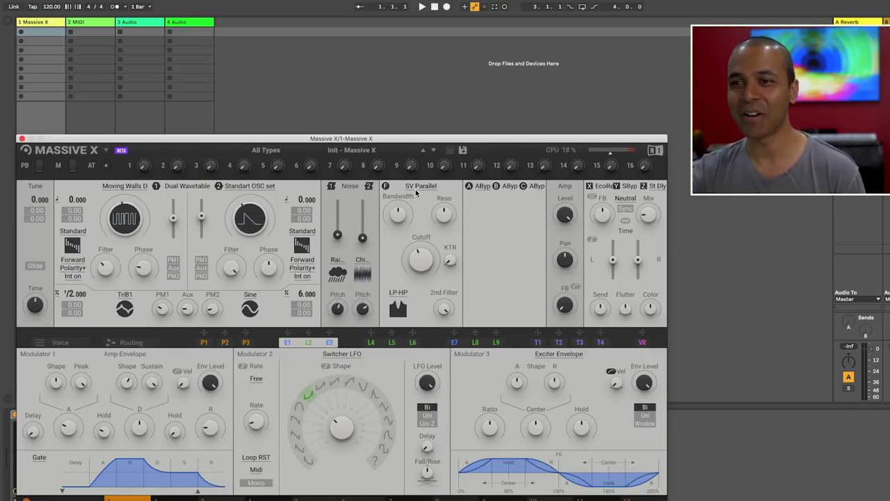
# - Insert Phase Modulation in slot A between the filter and effect X, then lower its mix and the filter cutoff
pyautogui.click(484, 188)
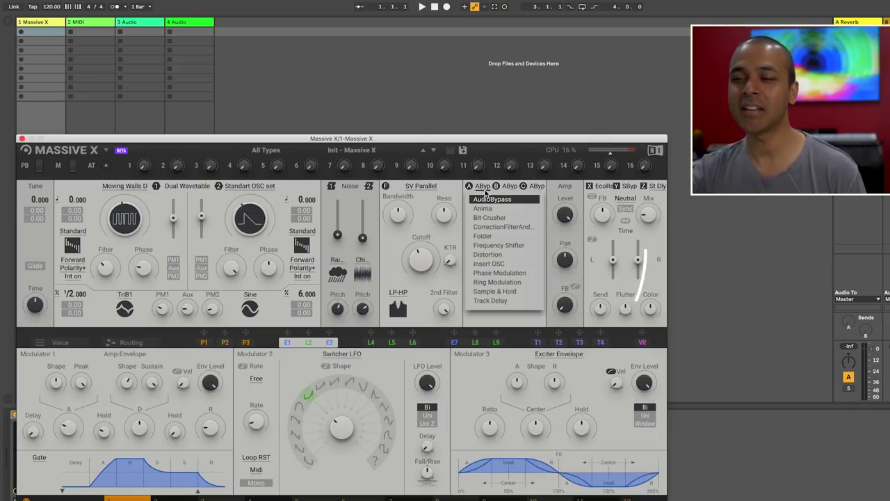
pyautogui.click(509, 286)
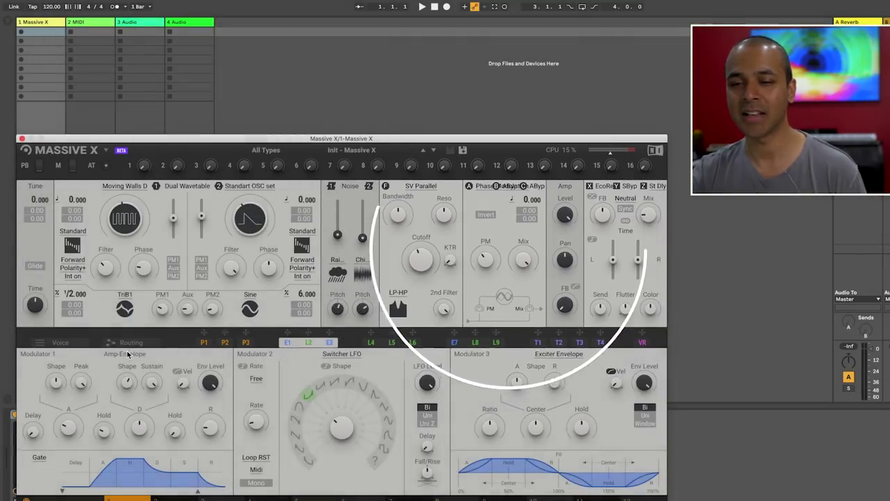
pyautogui.click(131, 342)
pyautogui.moveTo(458, 366); pyautogui.dragTo(486, 431)
pyautogui.doubleClick(445, 417)
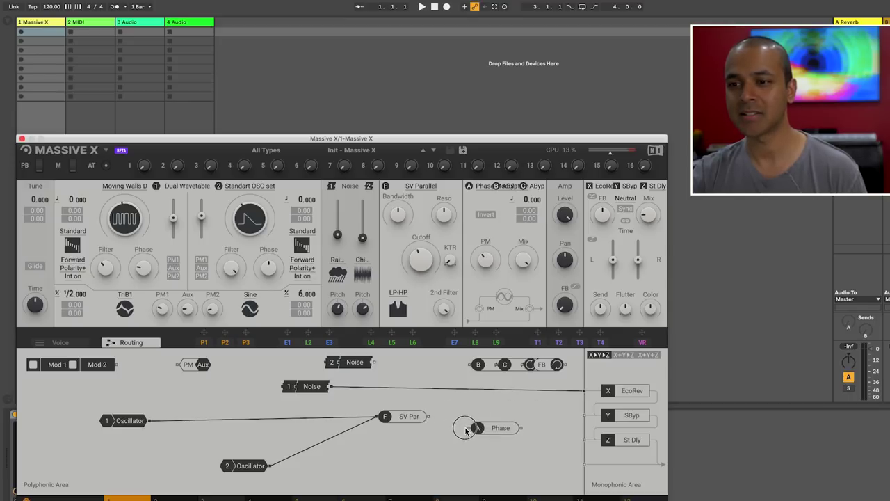
pyautogui.moveTo(430, 417); pyautogui.dragTo(584, 391)
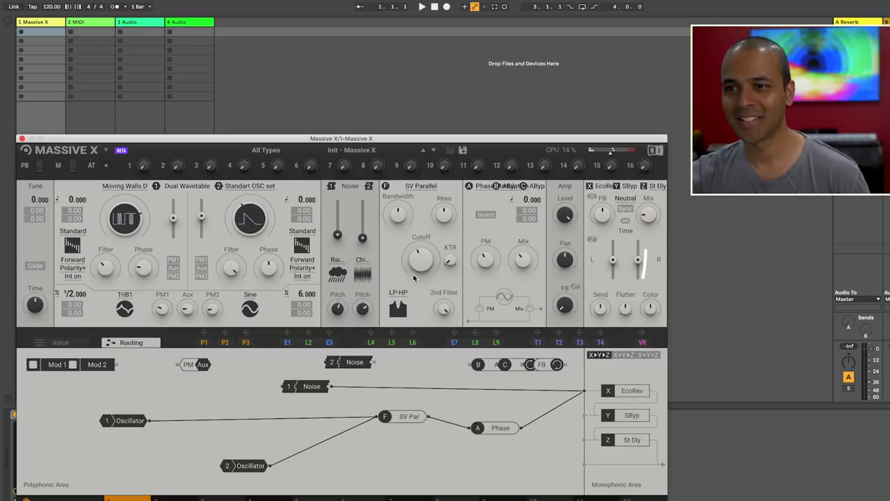
pyautogui.moveTo(523, 260); pyautogui.dragTo(523, 299)
pyautogui.moveTo(421, 260); pyautogui.dragTo(421, 278)
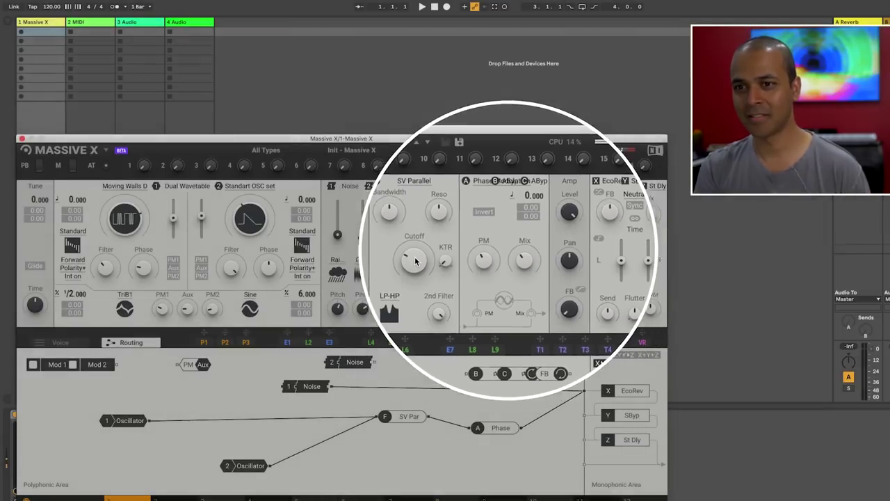
# - Load the Frequency Shifter into insert B and adjust its feedback and tune
pyautogui.click(509, 185)
pyautogui.click(520, 246)
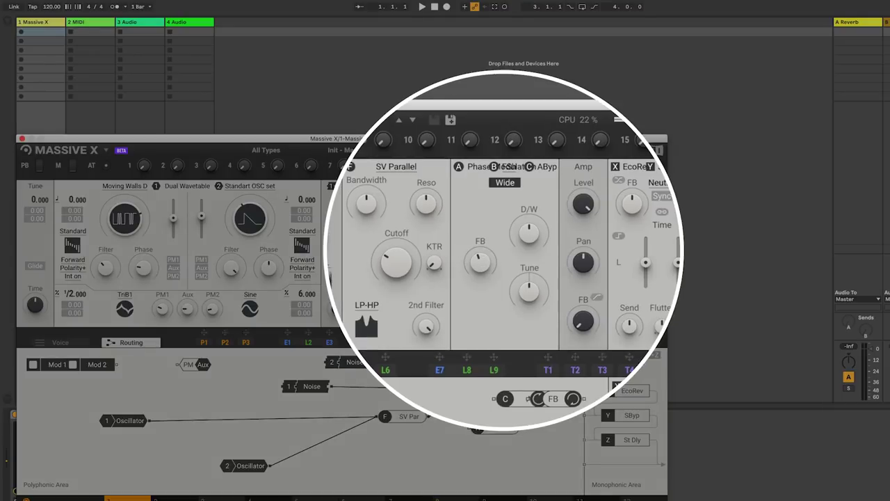
pyautogui.moveTo(480, 262); pyautogui.dragTo(479, 279)
pyautogui.moveTo(534, 293); pyautogui.dragTo(534, 289)
pyautogui.moveTo(476, 263); pyautogui.dragTo(476, 266)
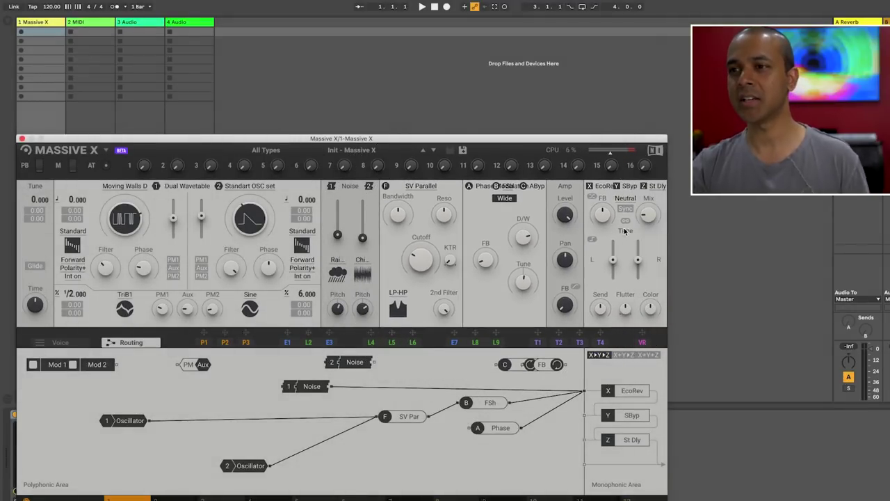
# - Look through the settings of effects X and Z, then set effect Y to Dimension Expander
pyautogui.click(604, 185)
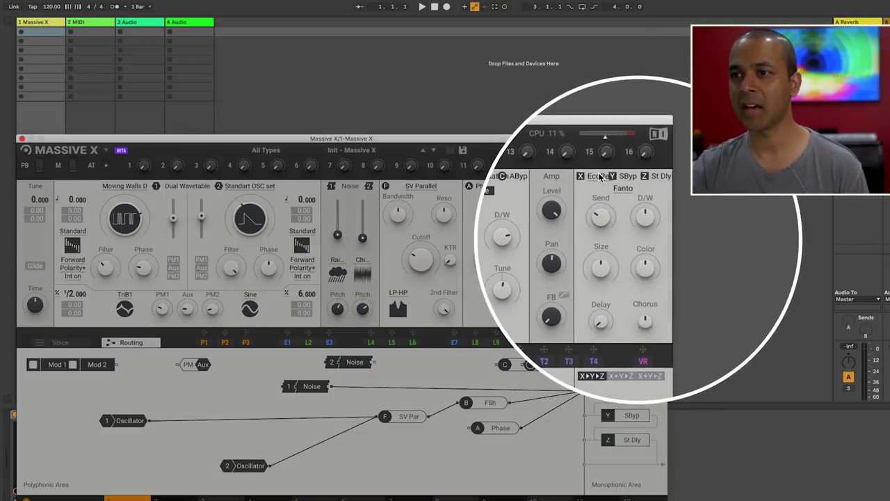
pyautogui.doubleClick(628, 183)
pyautogui.click(656, 184)
pyautogui.click(661, 171)
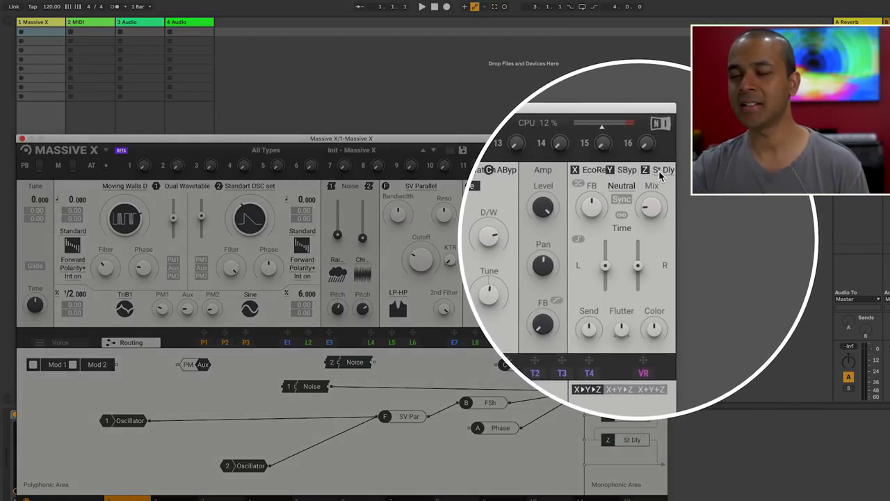
pyautogui.click(627, 173)
pyautogui.click(628, 174)
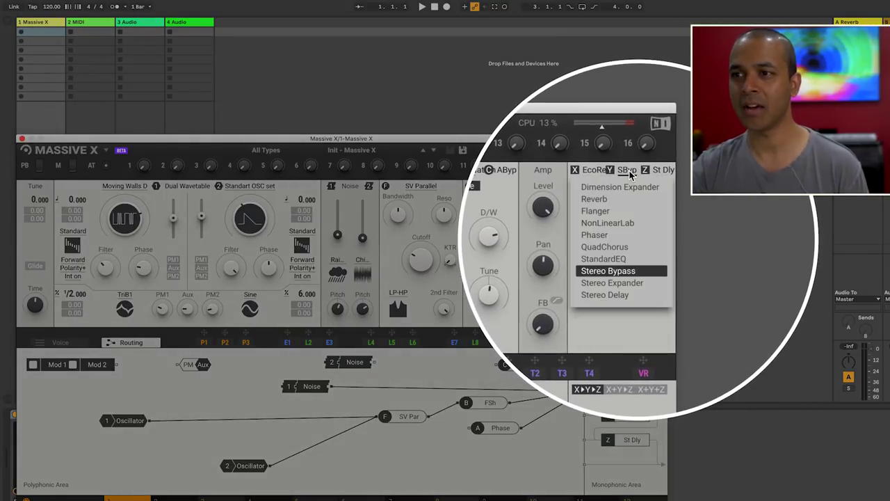
pyautogui.click(618, 187)
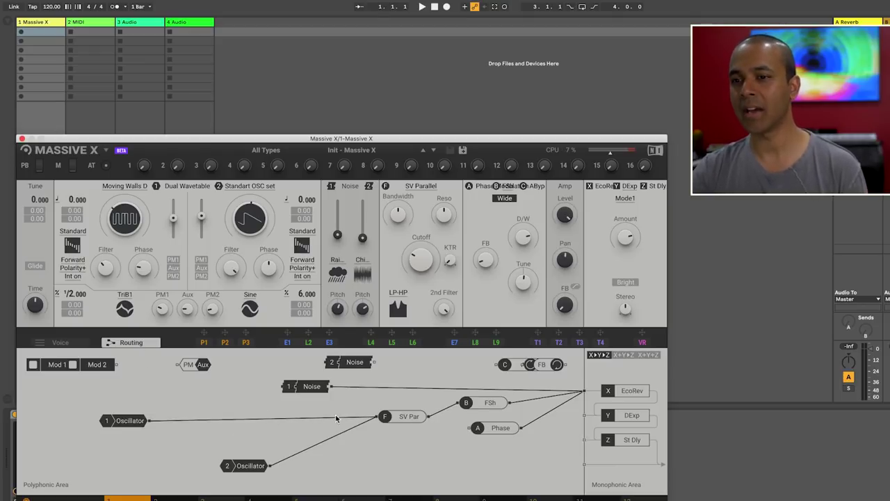
# - Disconnect Oscillator 2 from the filter in the routing and connect it to the Phase Modulation module in insert A
pyautogui.moveTo(419, 413); pyautogui.dragTo(411, 417)
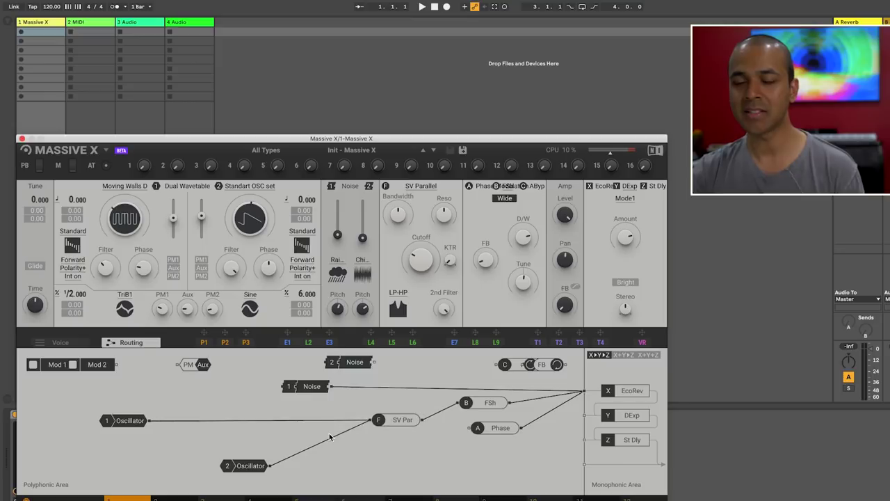
pyautogui.doubleClick(328, 439)
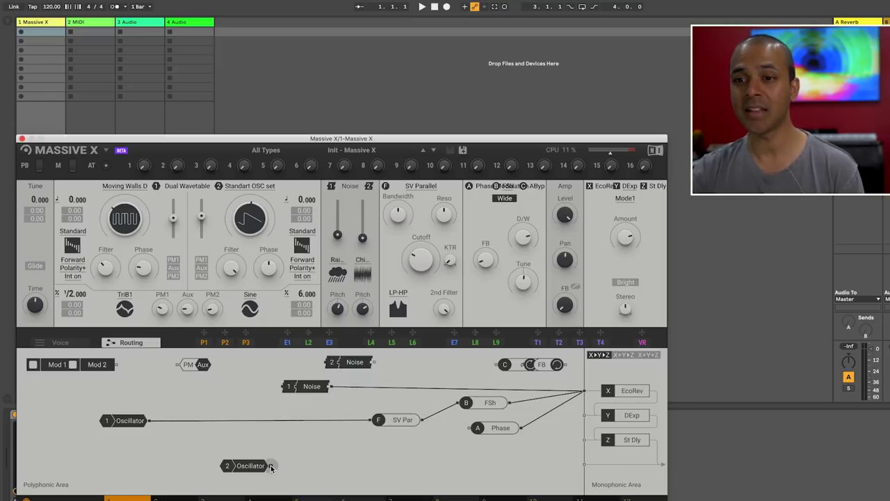
pyautogui.moveTo(271, 468); pyautogui.dragTo(272, 468)
pyautogui.moveTo(358, 447); pyautogui.dragTo(473, 431)
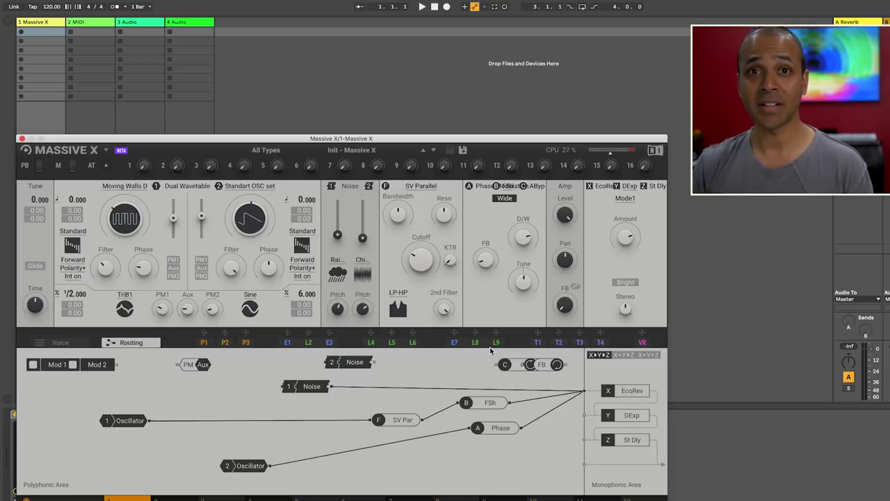
# - Display the first modulator group and change modulator 2 from Switcher LFO to Modulation Envelope
pyautogui.click(285, 342)
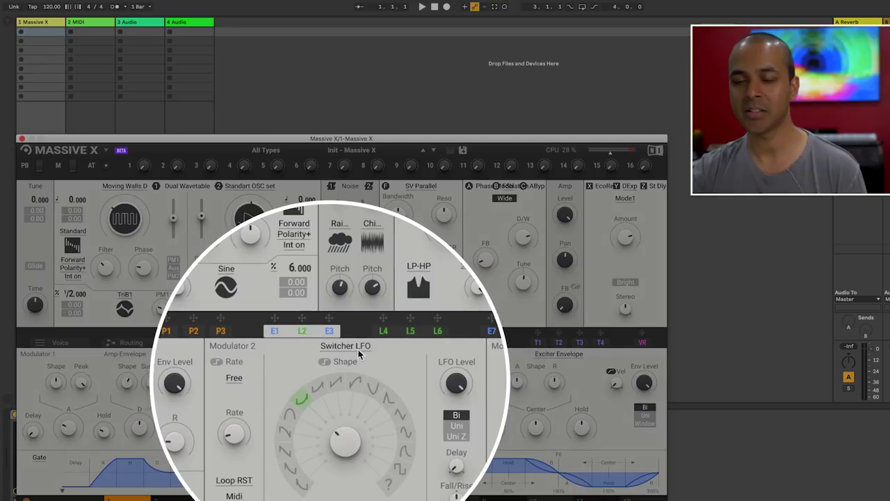
pyautogui.click(342, 347)
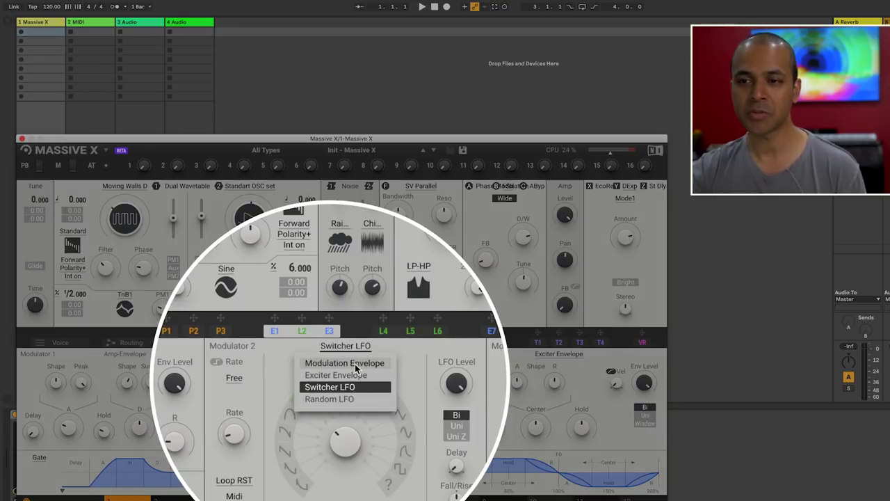
pyautogui.click(355, 363)
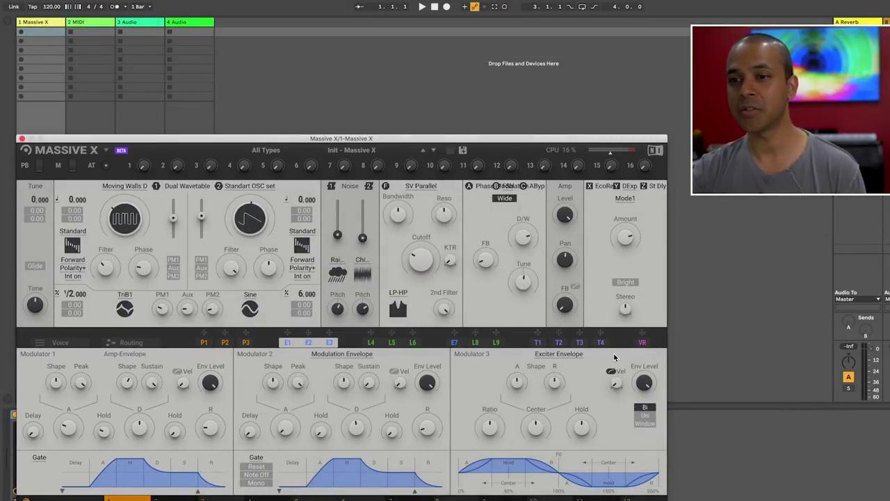
# - Set modulator 3 to Switcher LFO and assign it to the filter cutoff and oscillator 1's wavetable position
pyautogui.click(554, 355)
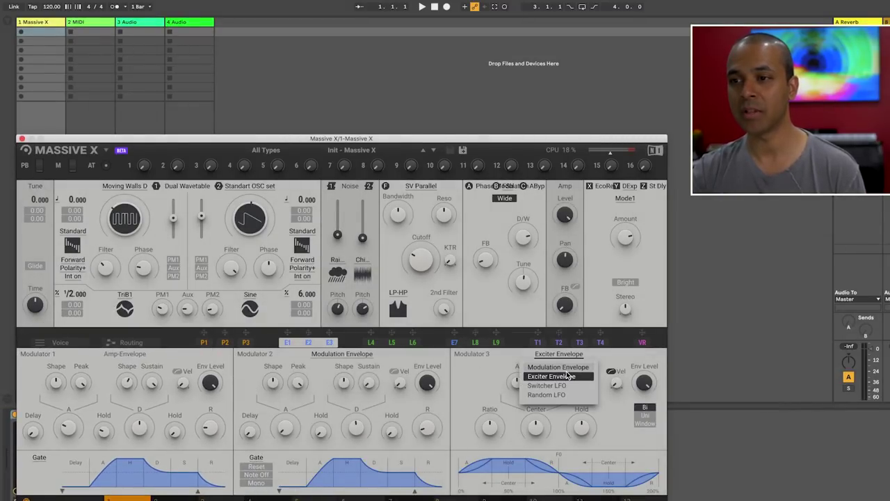
pyautogui.click(566, 388)
pyautogui.moveTo(328, 332); pyautogui.dragTo(431, 276)
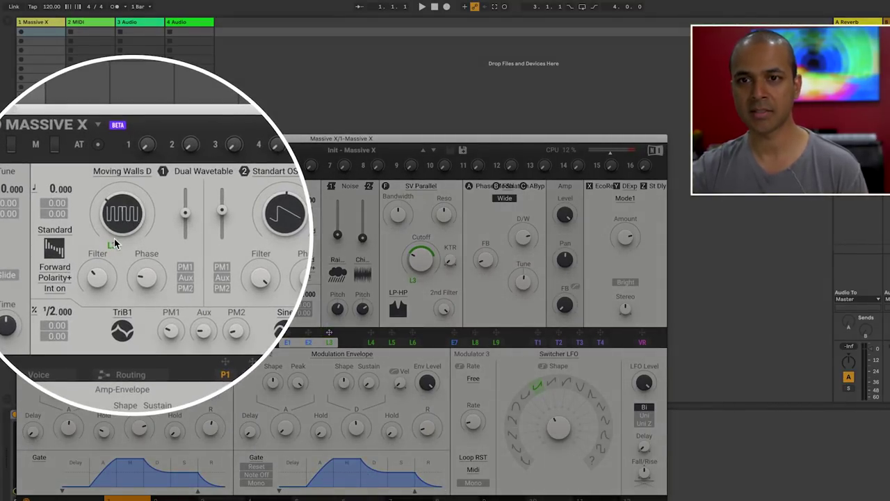
pyautogui.click(113, 246)
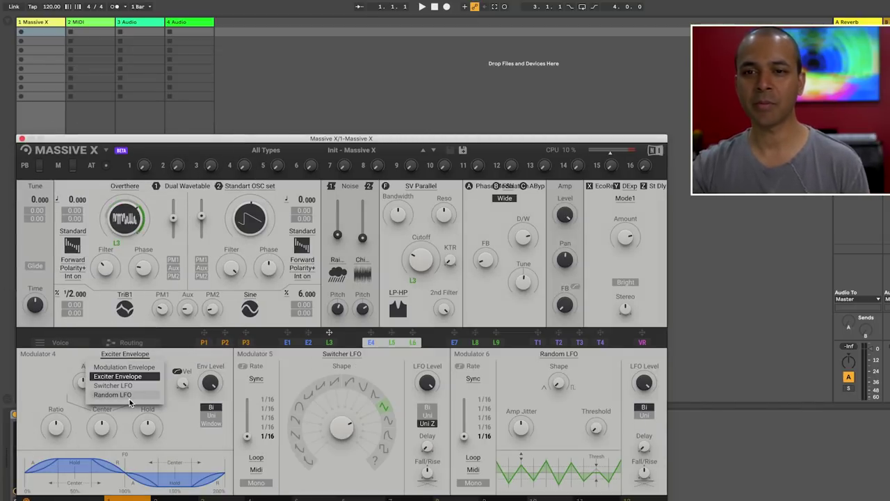
# - Set modulator 4 to Random LFO, assign it to oscillator 2's wavetable position, and switch its rate to Sync
pyautogui.click(112, 395)
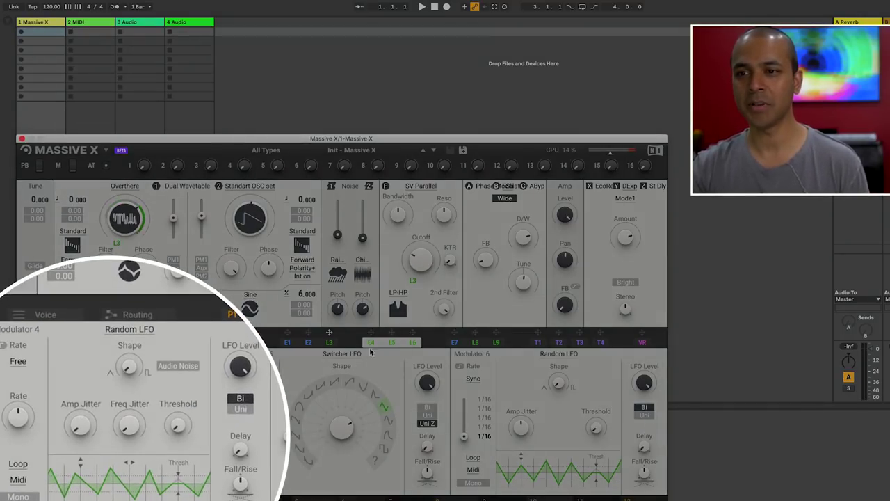
pyautogui.moveTo(212, 275); pyautogui.dragTo(242, 240)
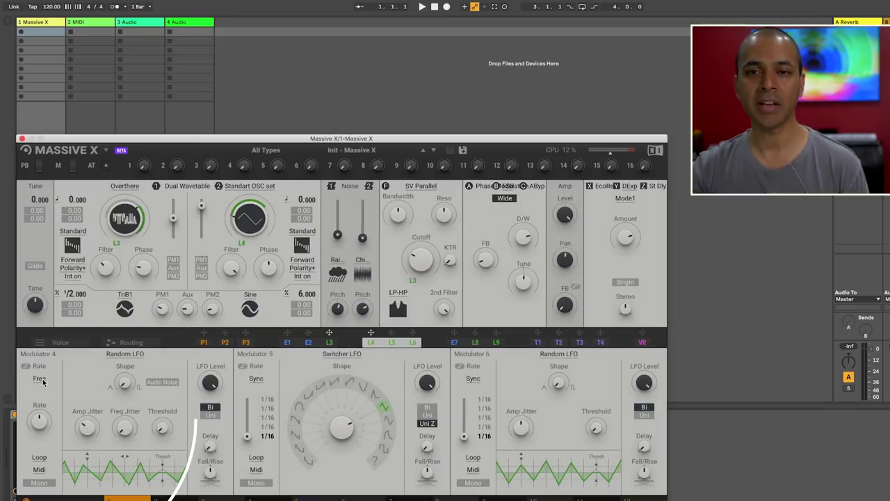
pyautogui.click(39, 376)
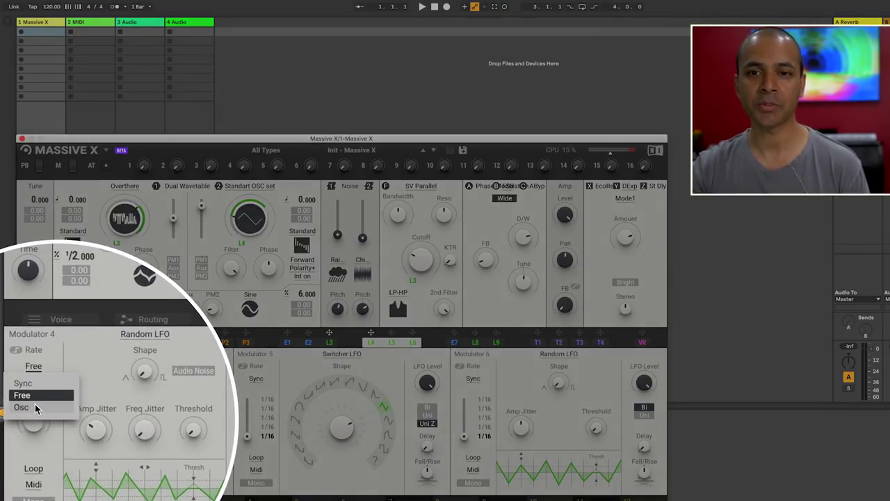
pyautogui.click(27, 382)
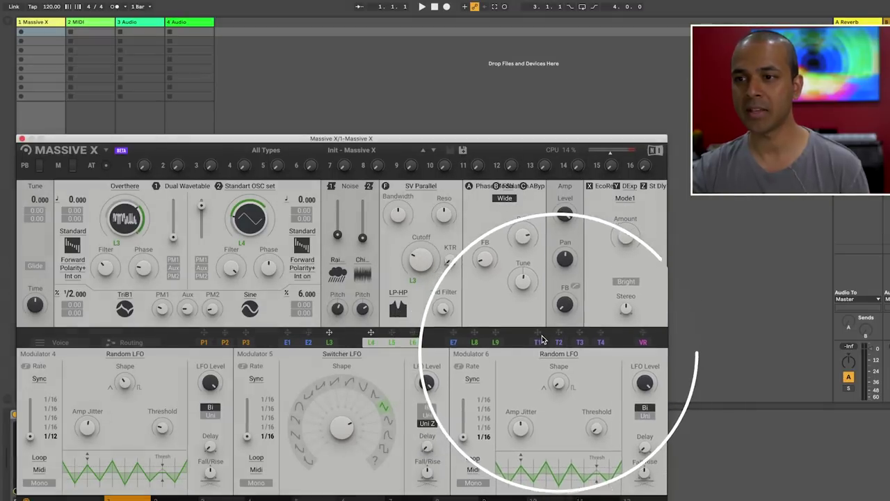
# - Assign tracker T1 to the filter cutoff and voice randomization VR to oscillator 1's pitch, then raise oscillator 1's level
pyautogui.moveTo(538, 334); pyautogui.dragTo(421, 279)
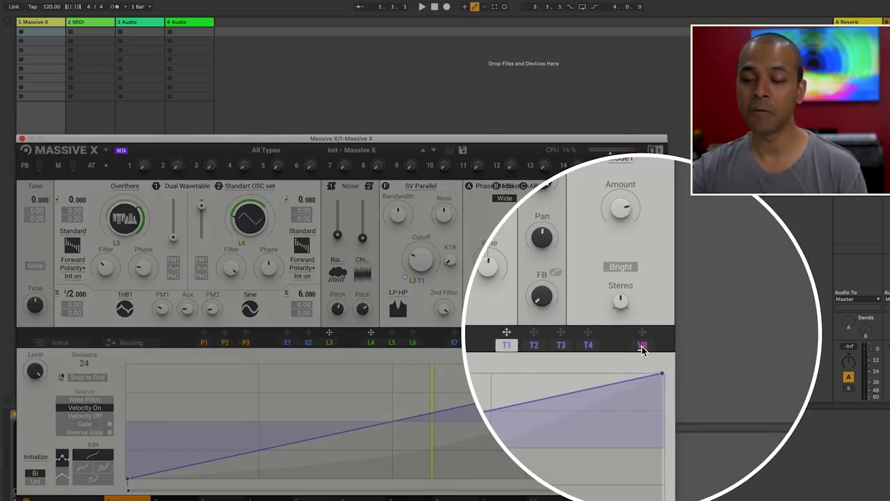
pyautogui.moveTo(642, 346); pyautogui.dragTo(79, 210)
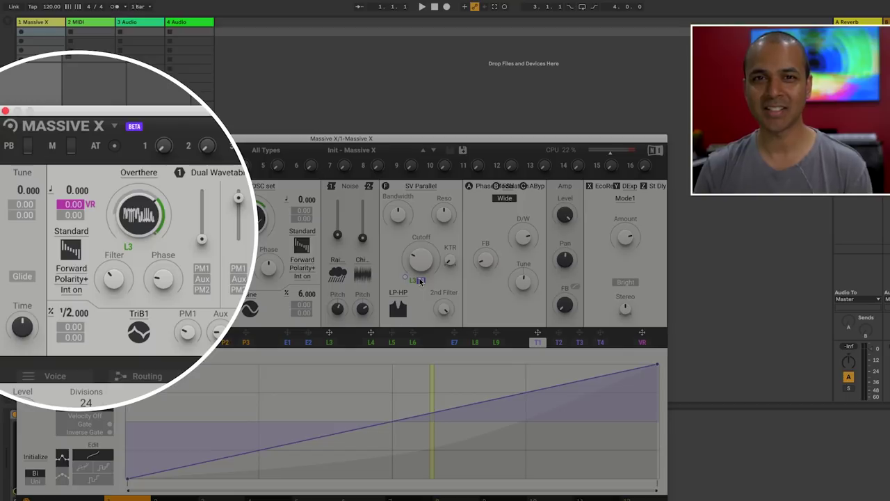
pyautogui.moveTo(201, 240); pyautogui.dragTo(206, 212)
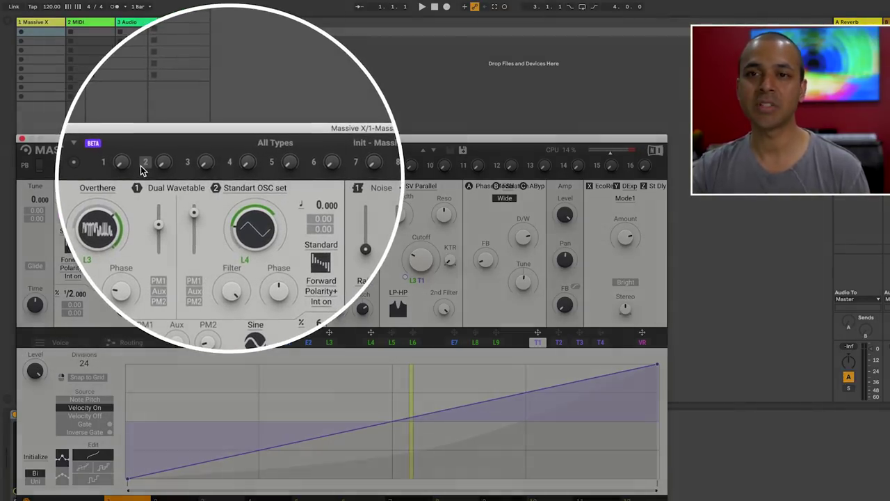
# - Assign macro 1 to the filter cutoff and turn the macro up
pyautogui.moveTo(102, 169); pyautogui.dragTo(429, 281)
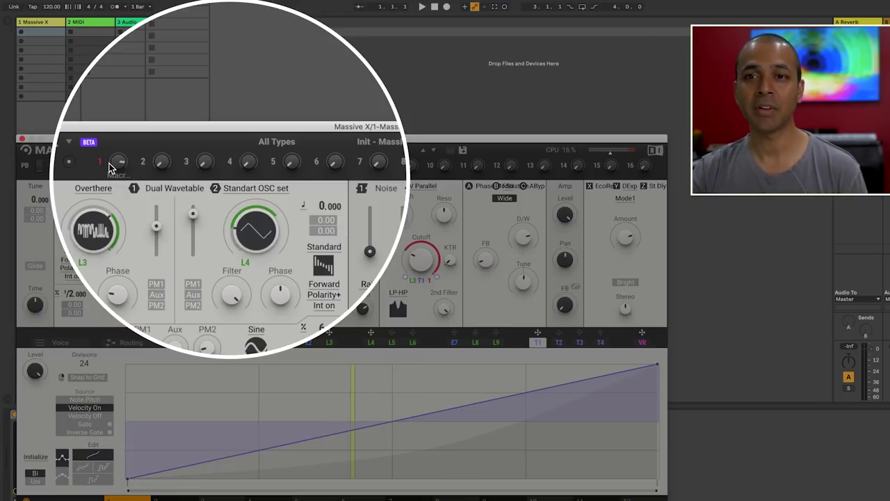
pyautogui.moveTo(121, 160); pyautogui.dragTo(120, 136)
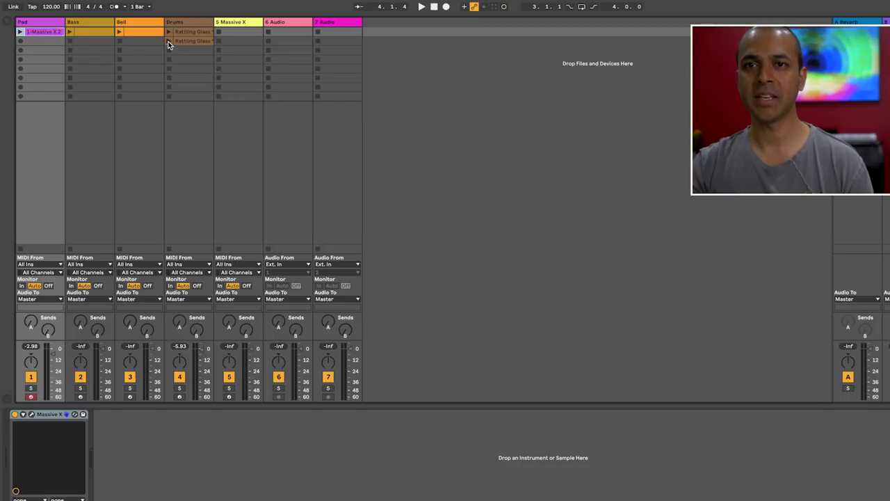
# - Launch the second Rattling Glass clip on the Drums track and select the Pad track
pyautogui.click(169, 41)
pyautogui.click(36, 24)
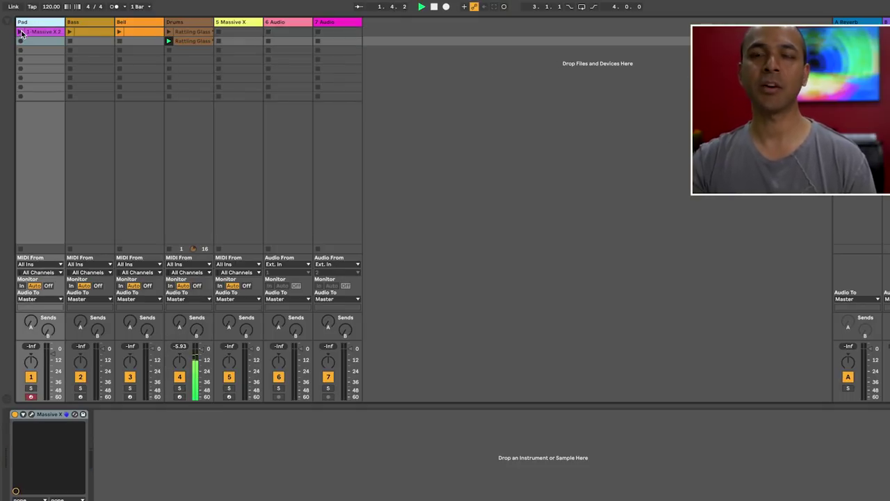
# - Launch the Massive X clip on the Pad track and open that track's Massive X instrument
pyautogui.click(21, 33)
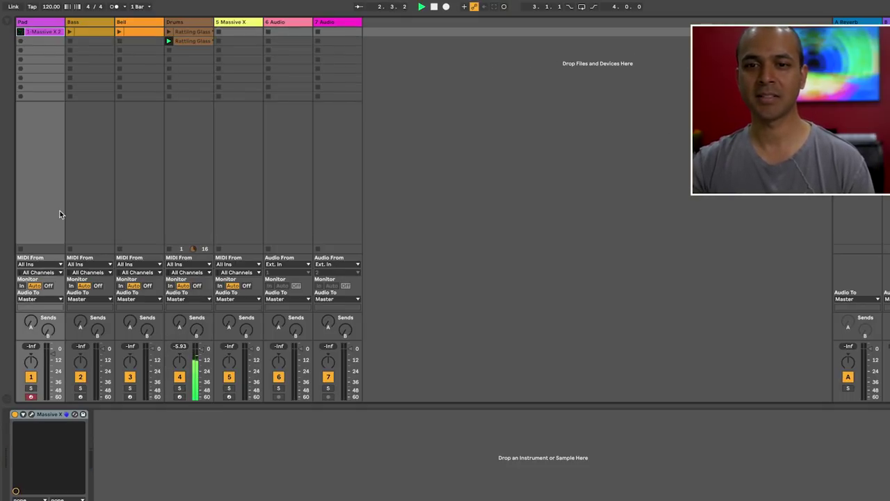
pyautogui.click(33, 415)
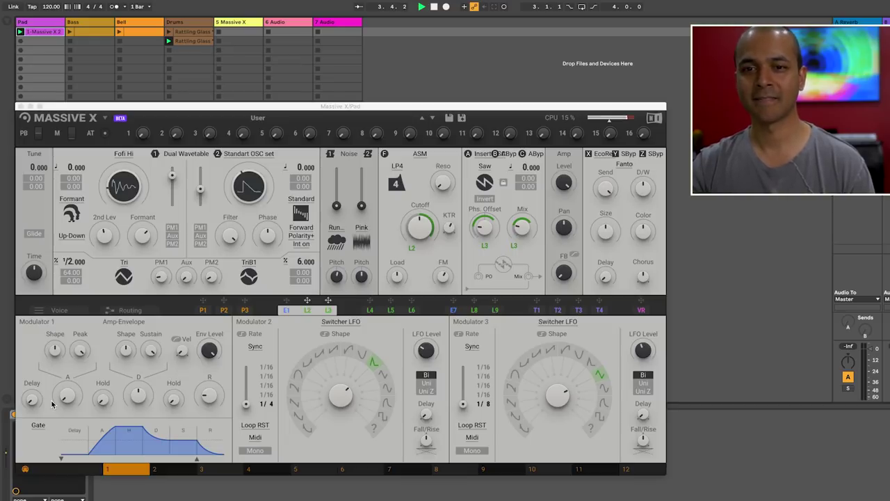
# - Raise oscillator 1's Formant amount, enable PM1 for that oscillator, and switch its wavetable mode from Formant to Bend
pyautogui.moveTo(141, 236); pyautogui.dragTo(141, 229)
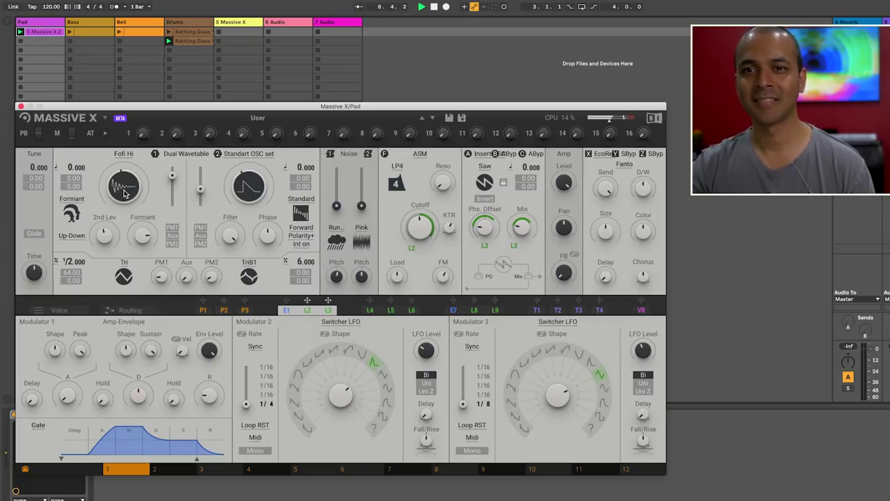
pyautogui.click(172, 228)
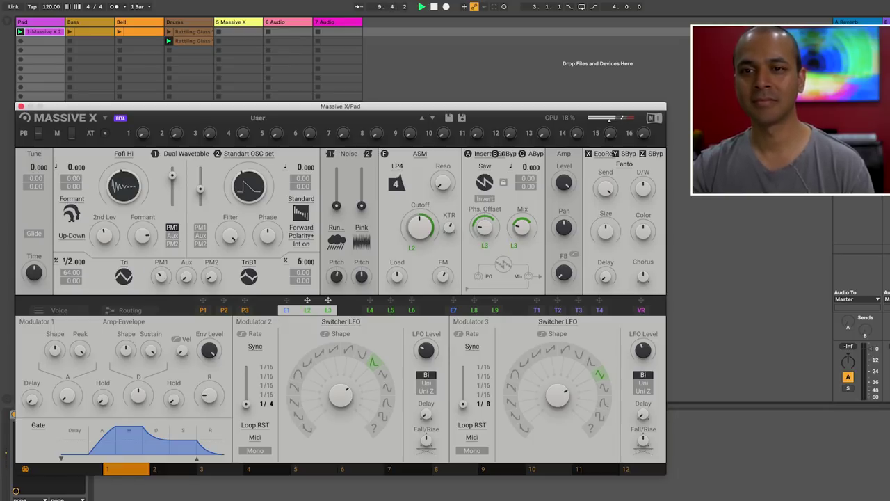
pyautogui.click(80, 202)
pyautogui.click(59, 221)
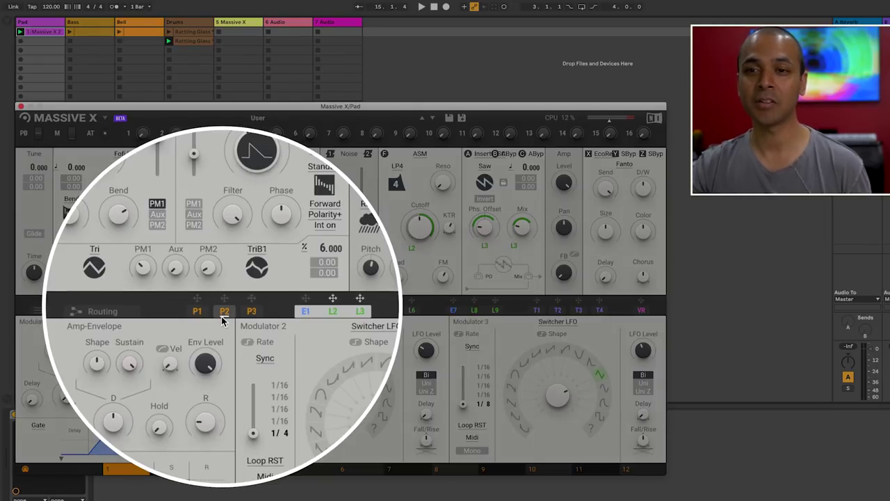
# - Draw a zigzag modulation curve across the first bar of performer P1 and end its loop at bar 2
pyautogui.click(203, 310)
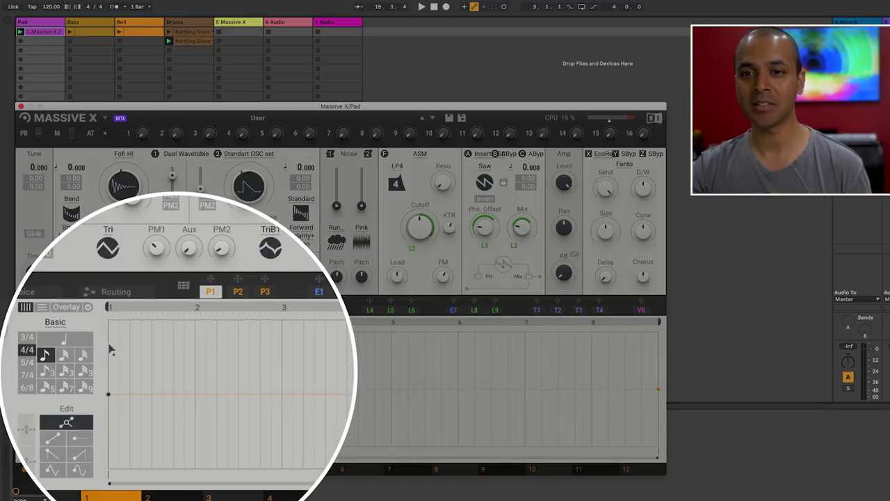
pyautogui.click(108, 342)
pyautogui.click(119, 384)
pyautogui.click(141, 388)
pyautogui.click(164, 388)
pyautogui.click(184, 388)
pyautogui.moveTo(119, 384); pyautogui.dragTo(119, 407)
pyautogui.moveTo(141, 387); pyautogui.dragTo(152, 422)
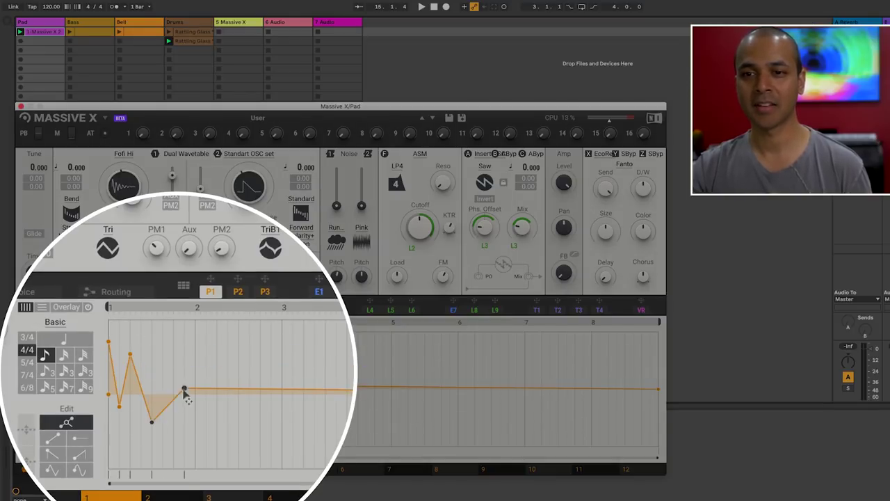
pyautogui.moveTo(185, 388)
pyautogui.mouseDown()
pyautogui.moveTo(163, 357)
pyautogui.moveTo(174, 418)
pyautogui.mouseUp()
pyautogui.moveTo(202, 417); pyautogui.dragTo(195, 351)
pyautogui.moveTo(659, 322); pyautogui.dragTo(196, 312)
# - Assign performer P1 to the filter cutoff, restart playback and adjust the first low point of the curve
pyautogui.moveTo(209, 279)
pyautogui.mouseDown()
pyautogui.moveTo(520, 232)
pyautogui.moveTo(421, 250)
pyautogui.mouseUp()
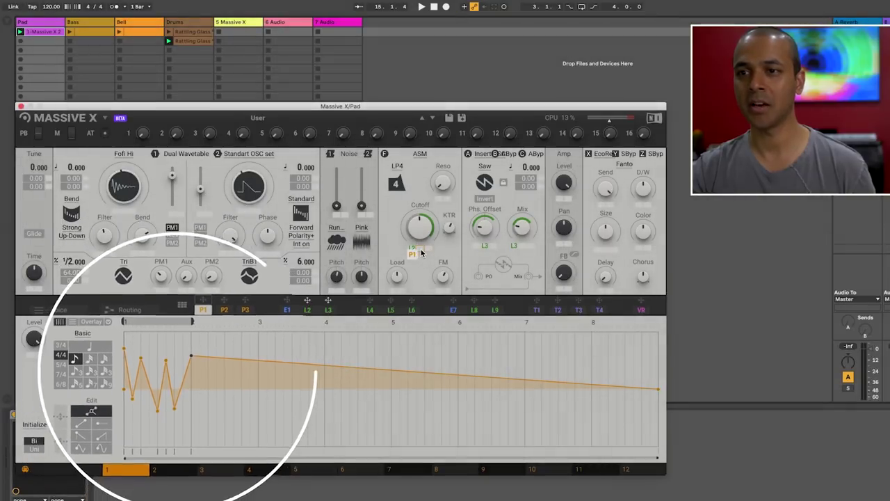
pyautogui.press('space')
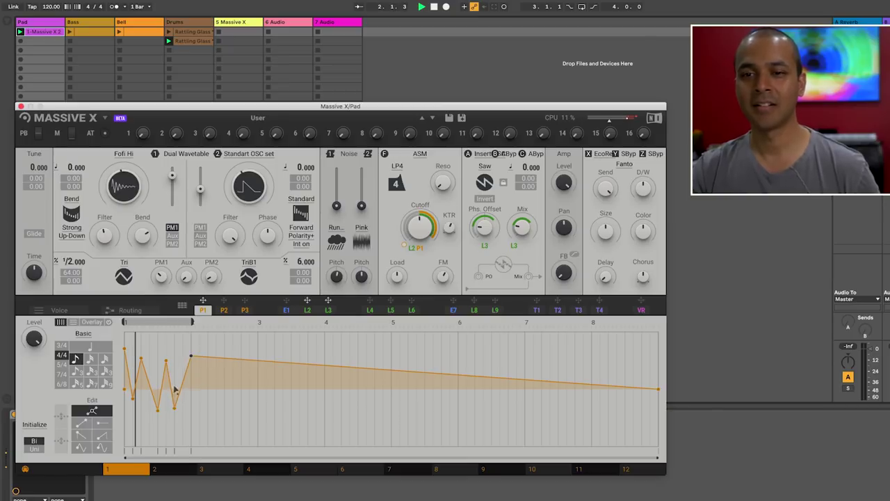
pyautogui.moveTo(132, 398); pyautogui.dragTo(141, 423)
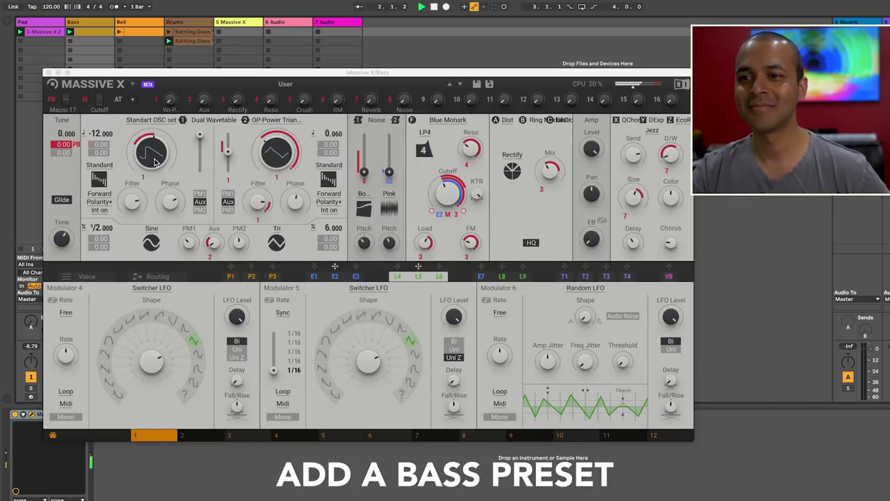
# - Raise the Blue Monark filter cutoff in the Bass track's Massive X and move its window clear of the clips
pyautogui.click(450, 197)
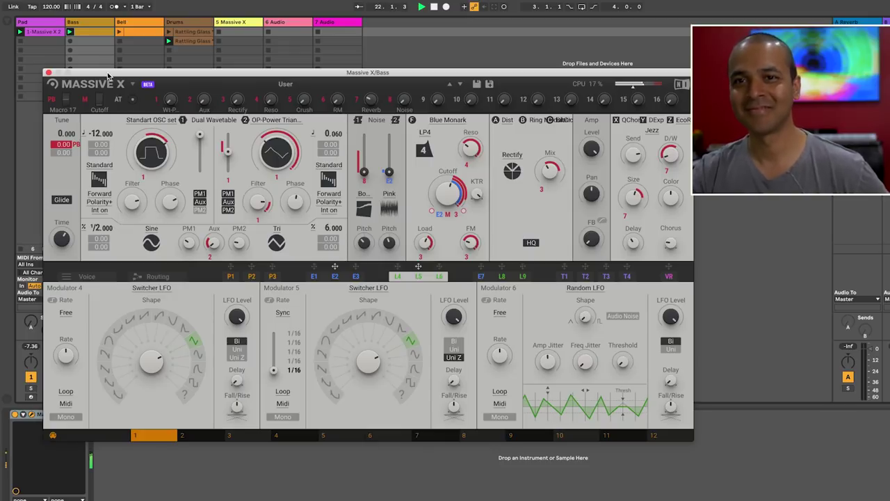
pyautogui.moveTo(108, 74); pyautogui.dragTo(214, 89)
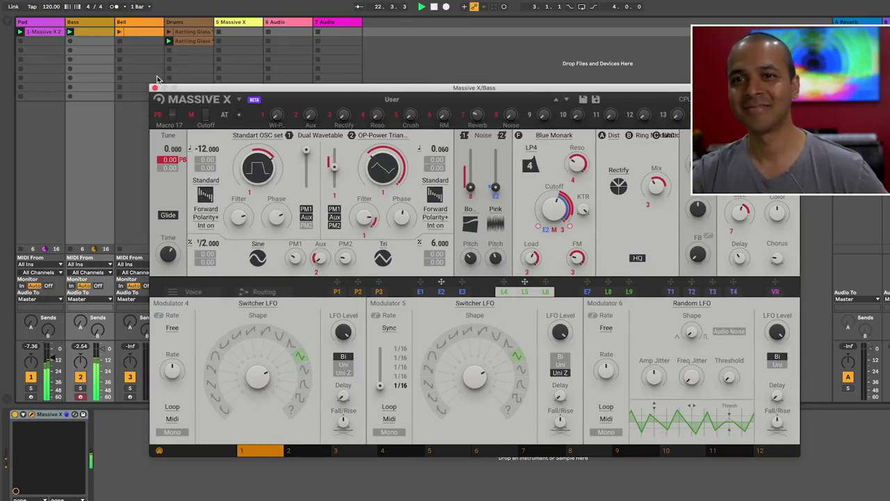
# - Launch the clip on the Bell track and lower the Bass track's volume slightly
pyautogui.click(122, 33)
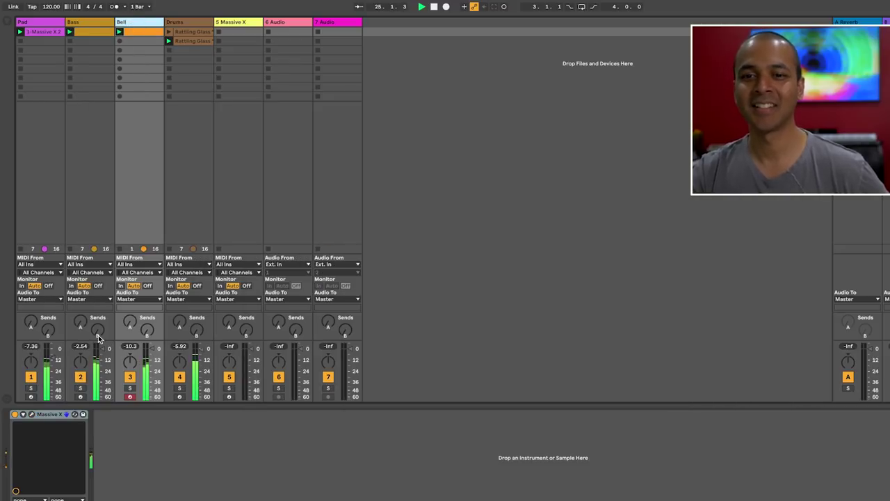
pyautogui.moveTo(105, 349); pyautogui.dragTo(105, 359)
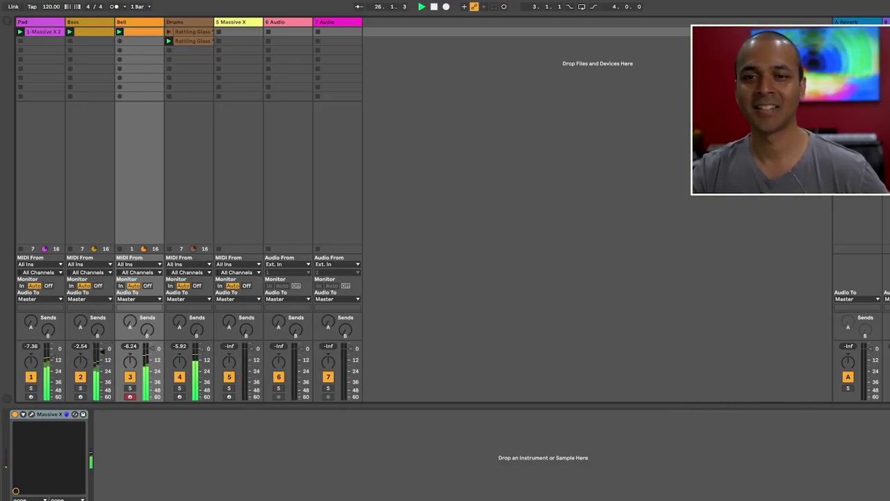
# - Open the Bell track's Massive X and move its window so more of the patch is in view
pyautogui.click(43, 418)
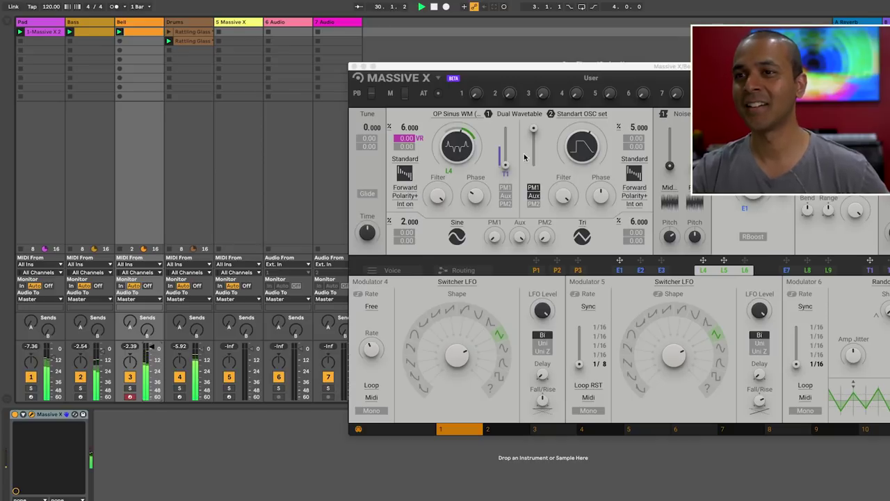
pyautogui.moveTo(598, 66); pyautogui.dragTo(316, 73)
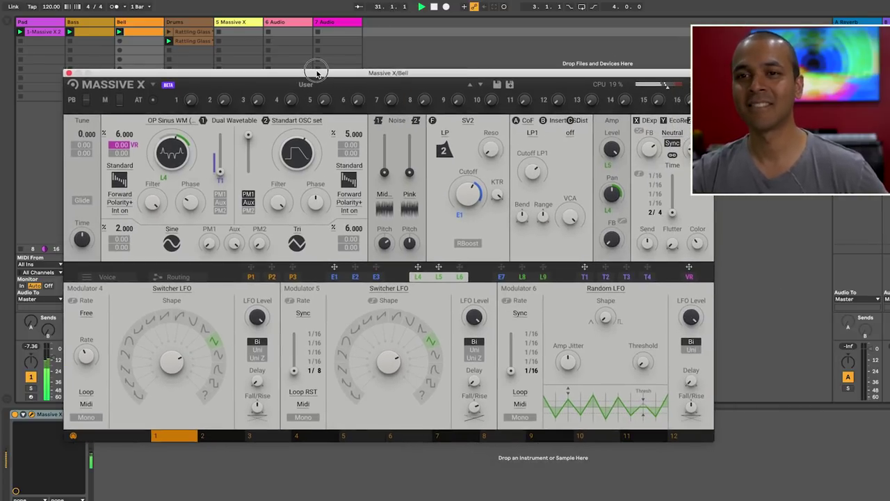